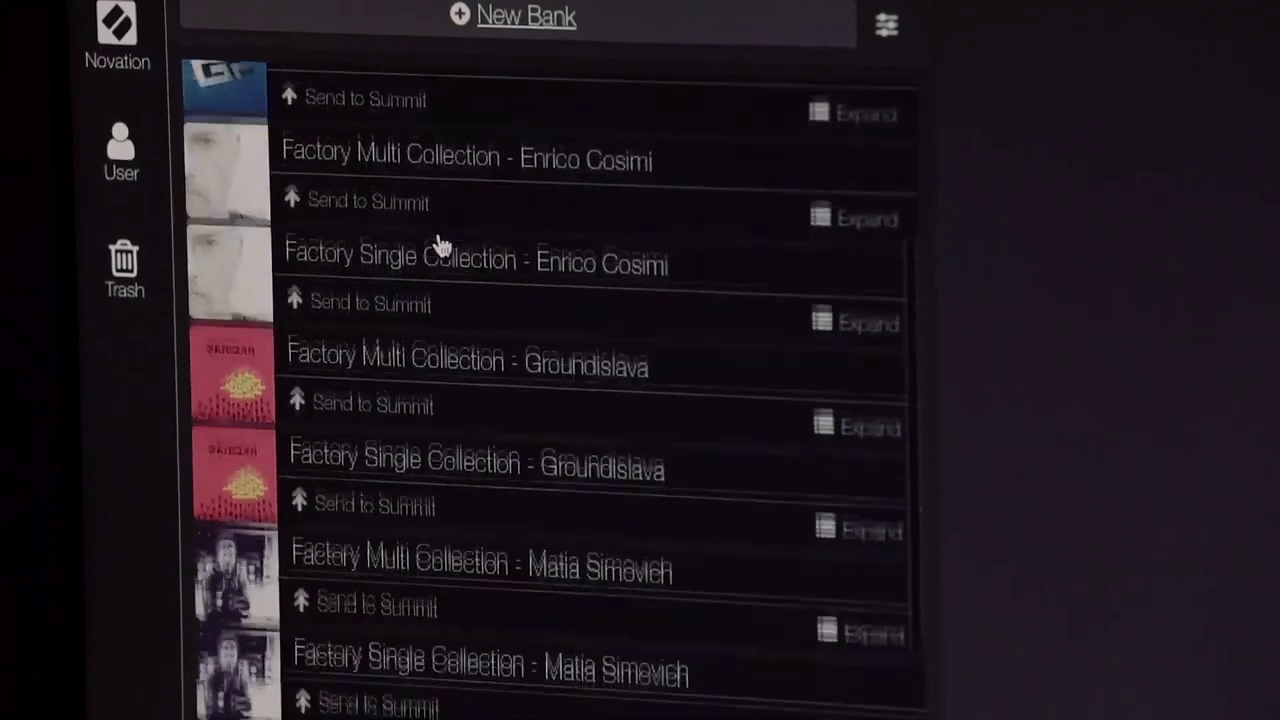
# Browse the Novation banks, expand Jogging House Presents and send that bank to Bank D on the Summit
pyautogui.scroll(-8, 440, 247)
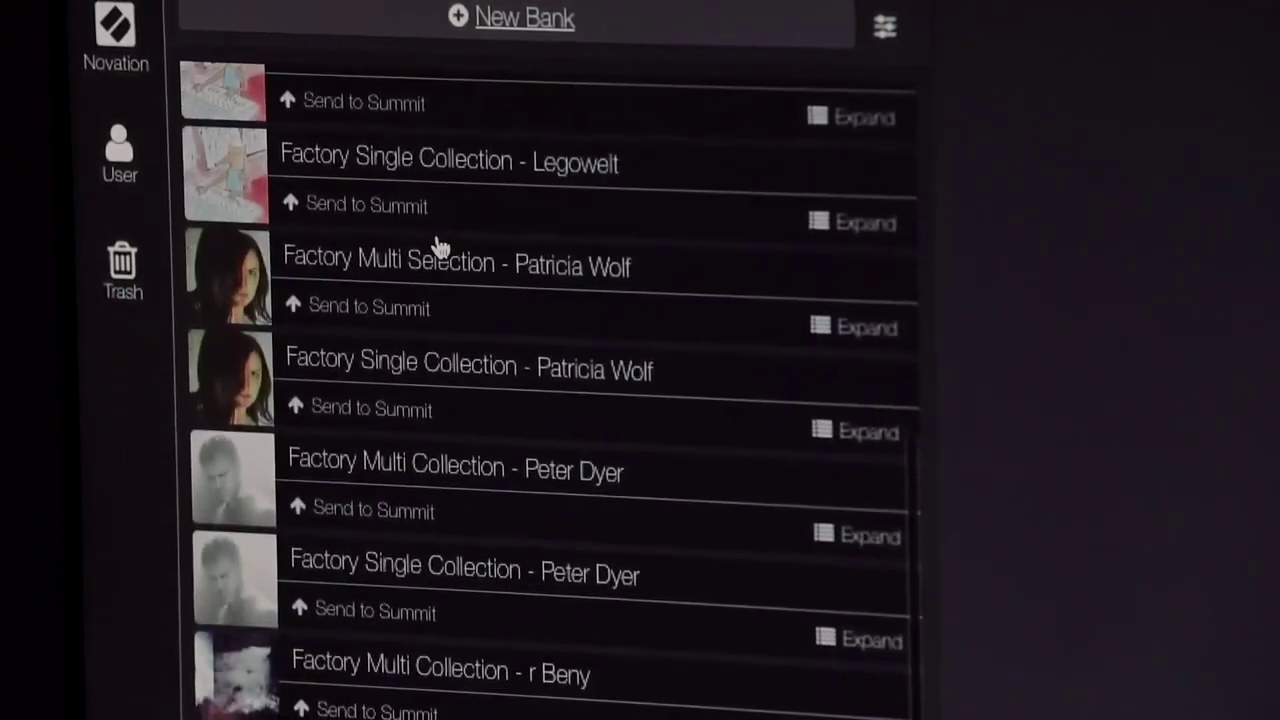
pyautogui.scroll(-10, 440, 250)
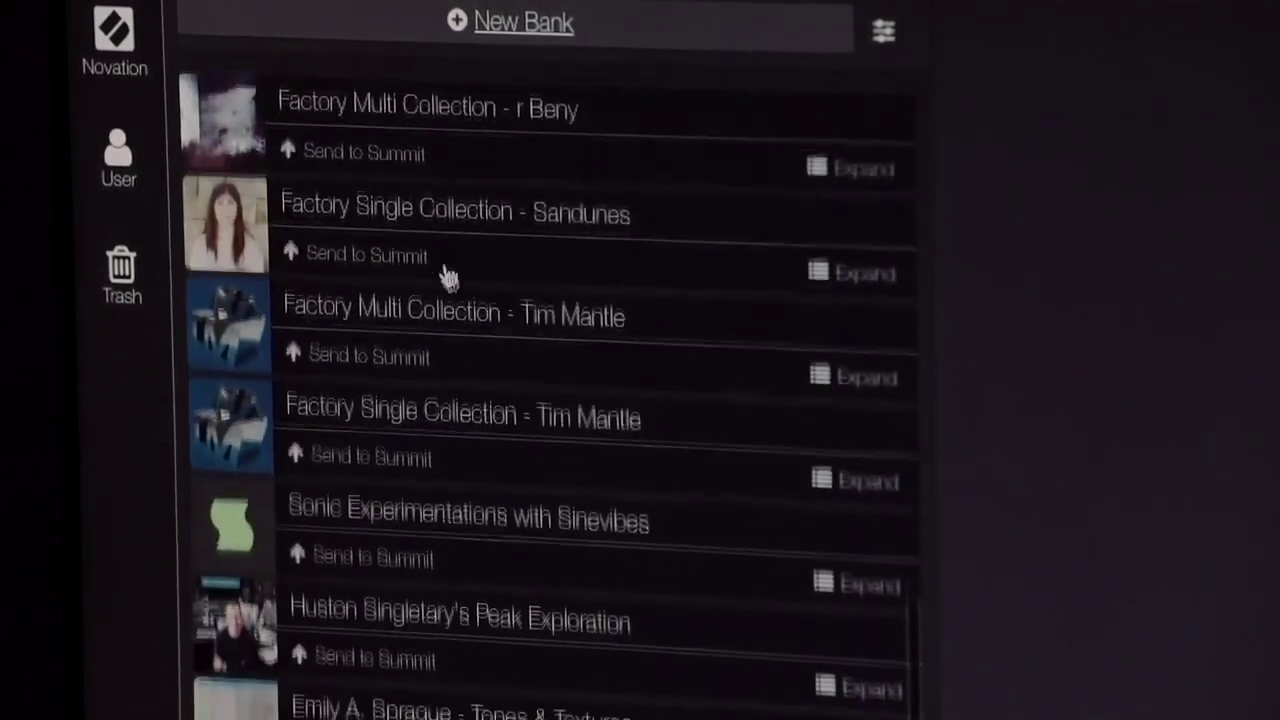
pyautogui.scroll(-10, 470, 397)
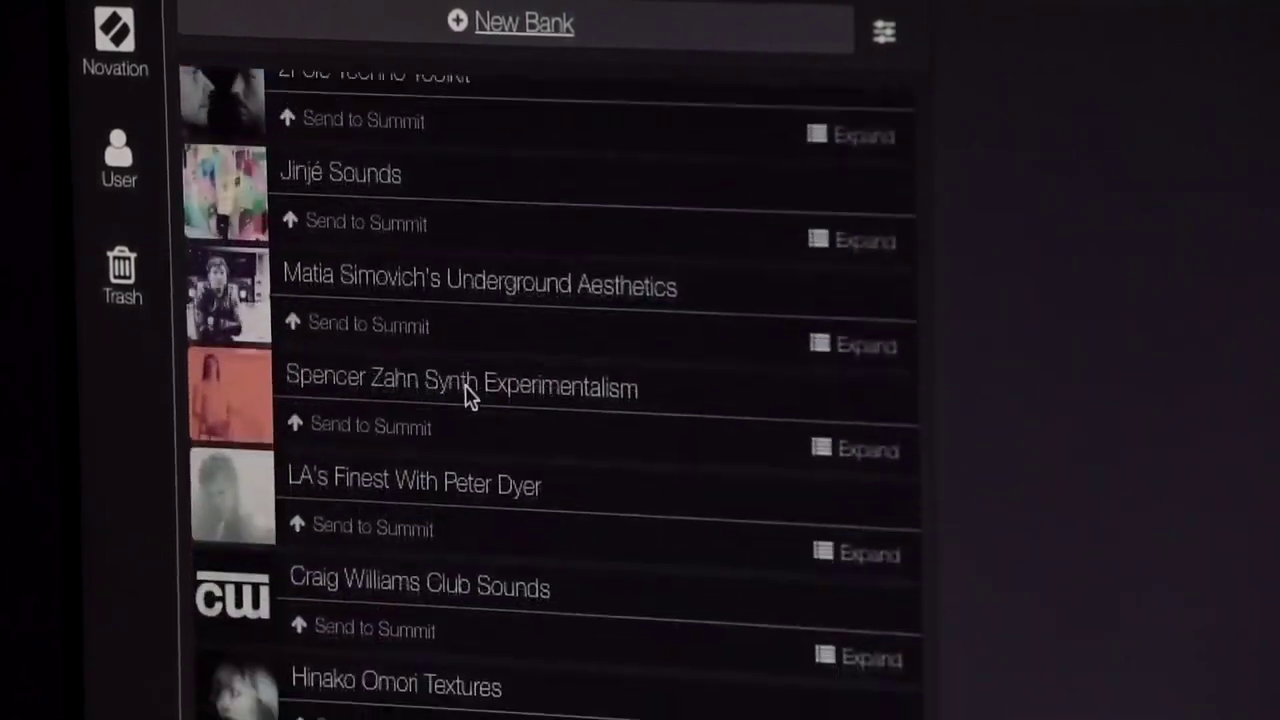
pyautogui.scroll(-3, 470, 397)
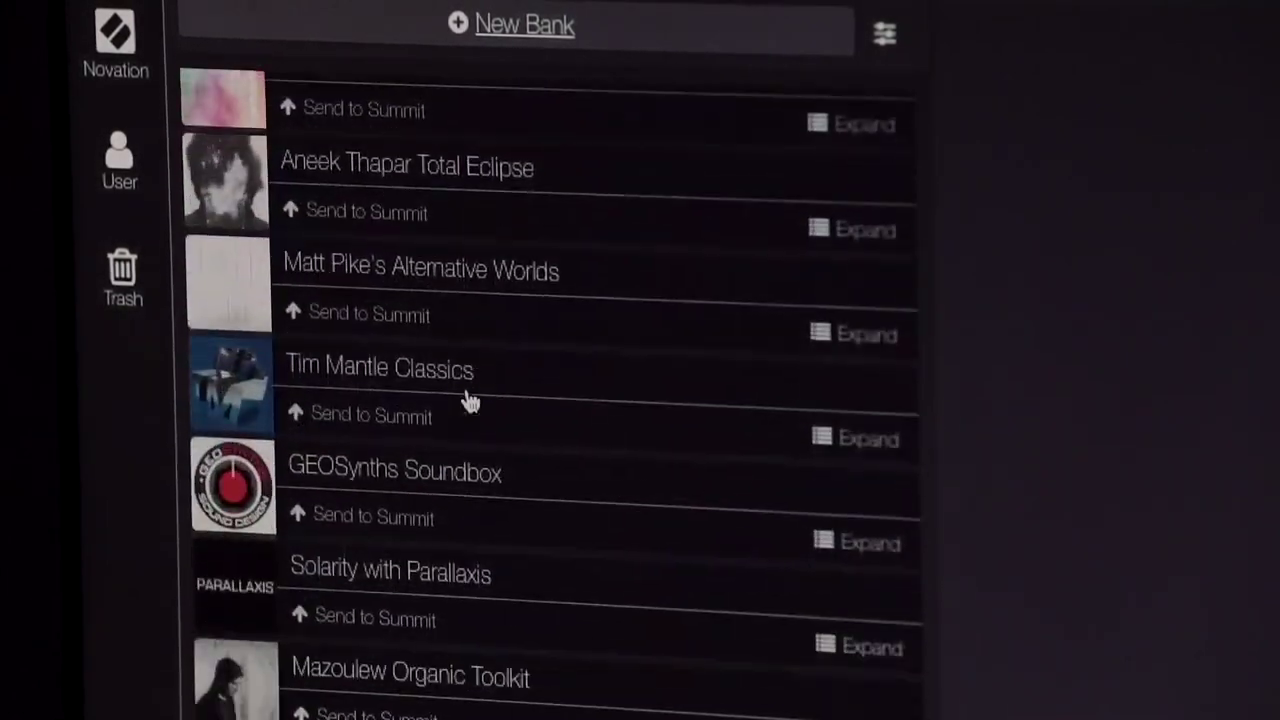
pyautogui.scroll(15, 470, 397)
pyautogui.scroll(10, 470, 397)
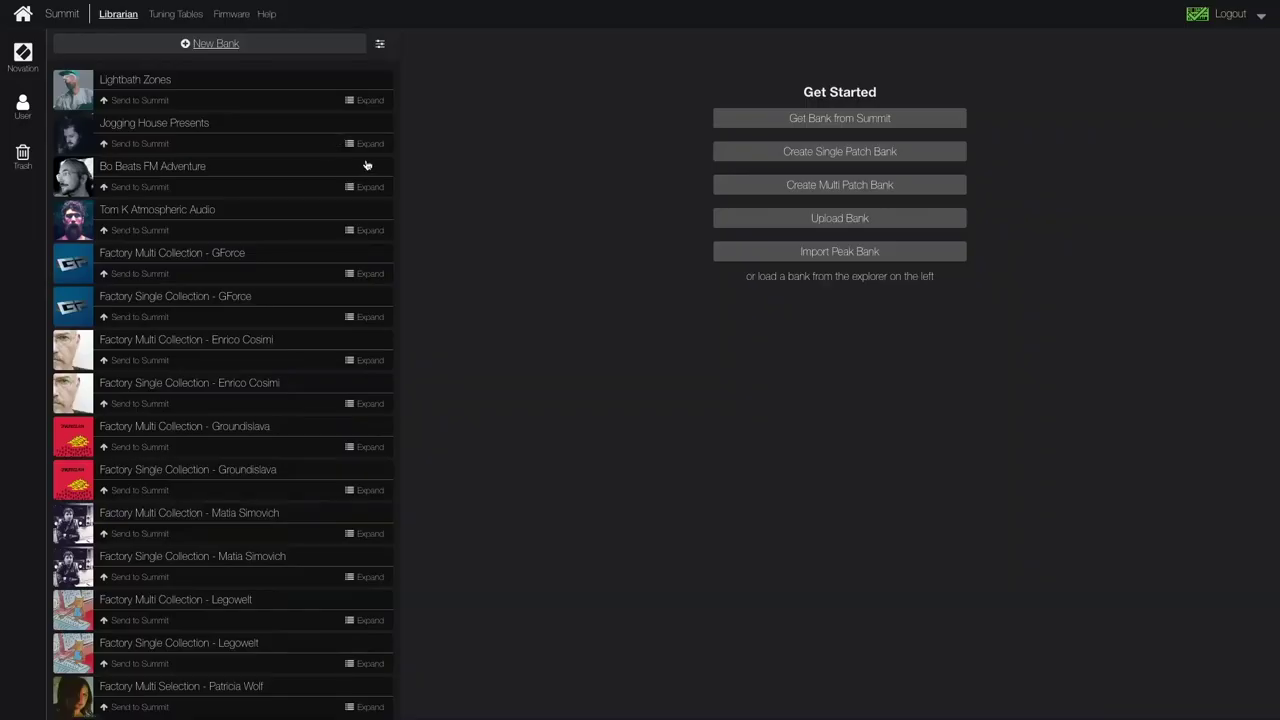
pyautogui.click(351, 146)
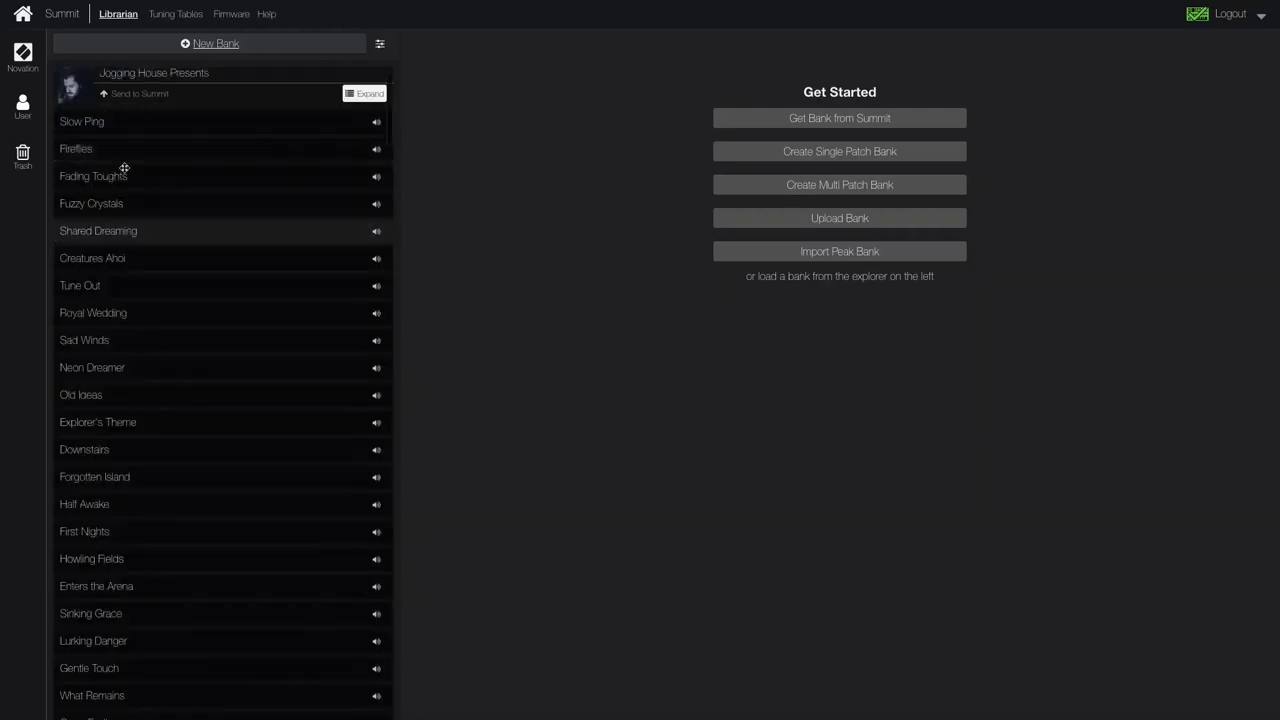
pyautogui.scroll(-1, 134, 167)
pyautogui.scroll(3, 134, 167)
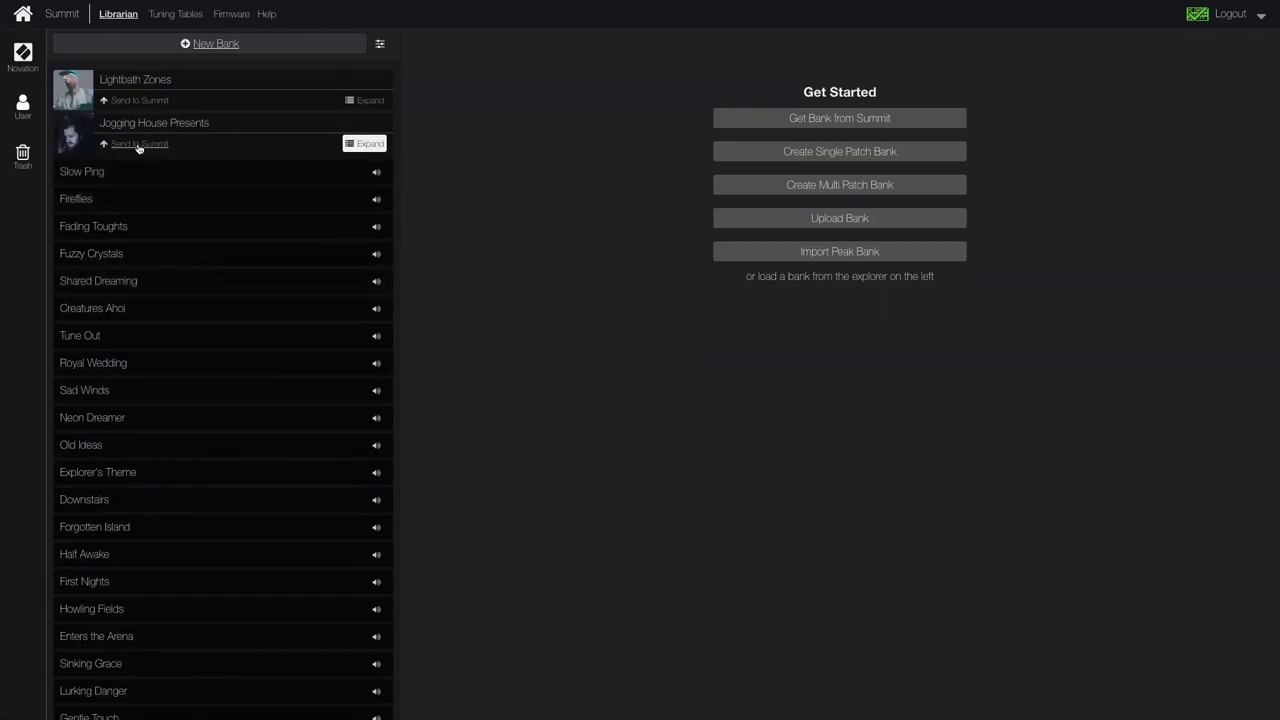
pyautogui.click(138, 145)
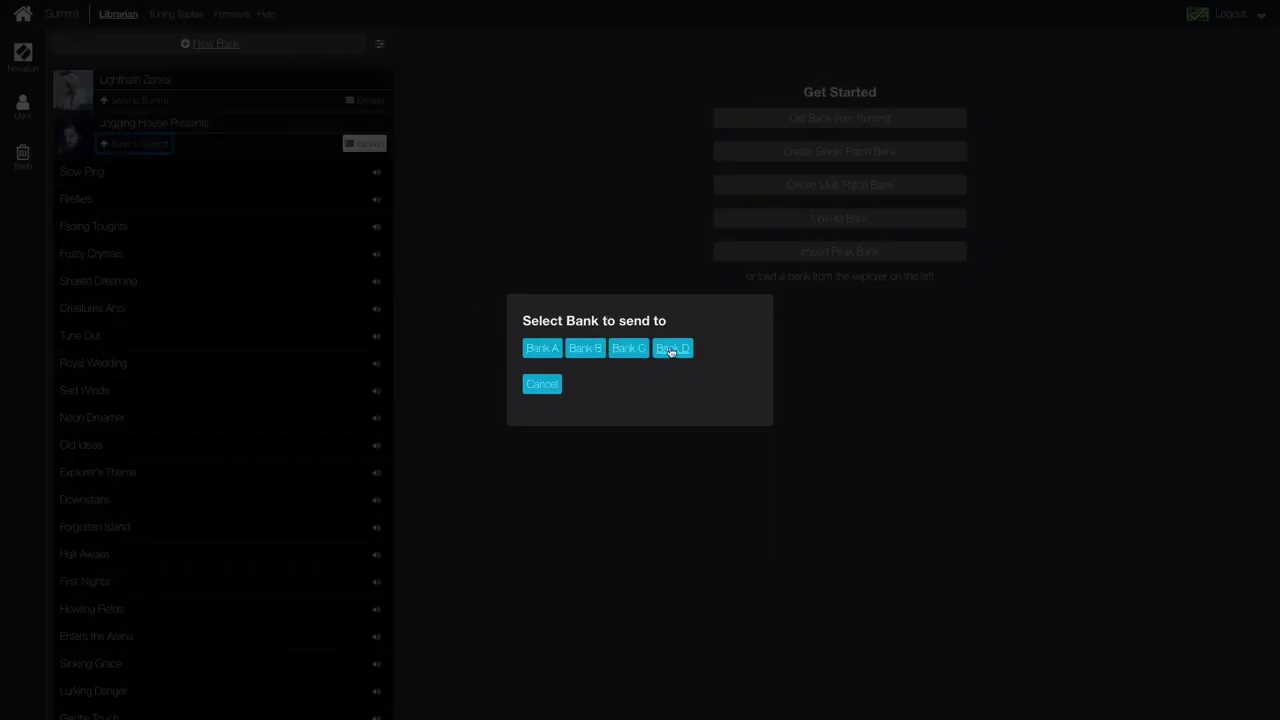
pyautogui.click(671, 349)
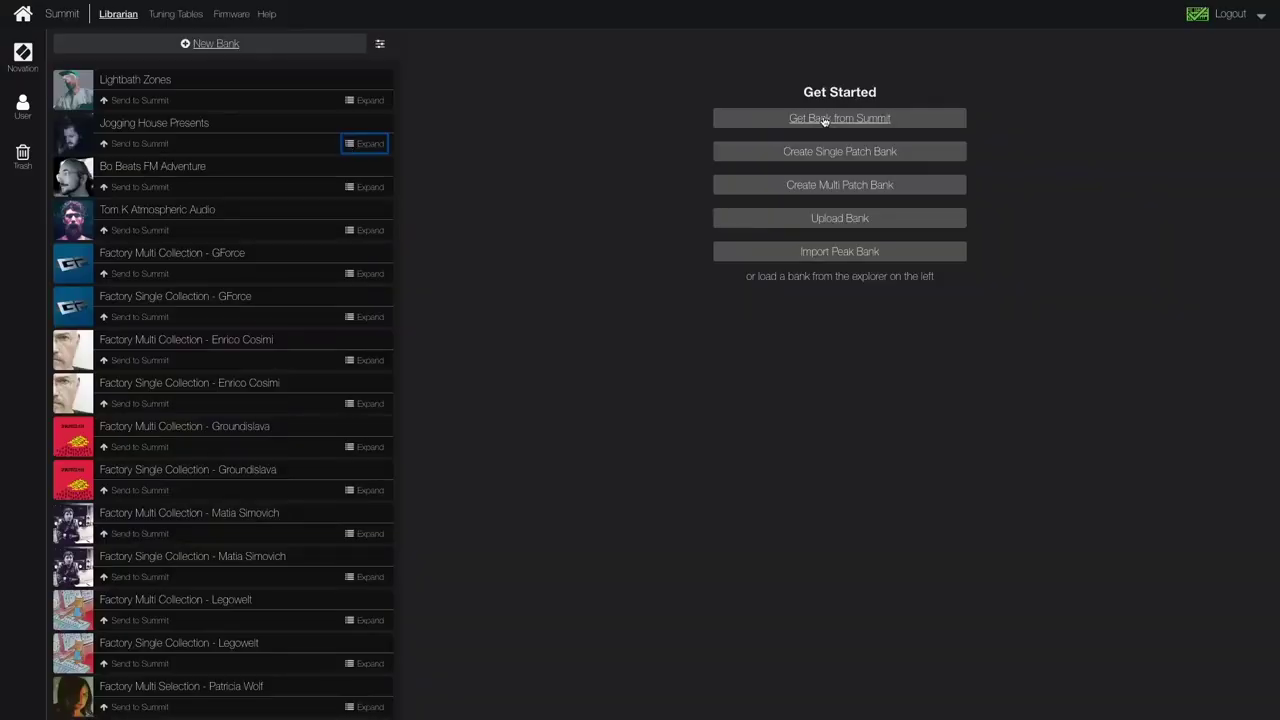
# Load Single Patch Bank D from the Summit into the editor and look through its patches up to the empty slots
pyautogui.click(824, 119)
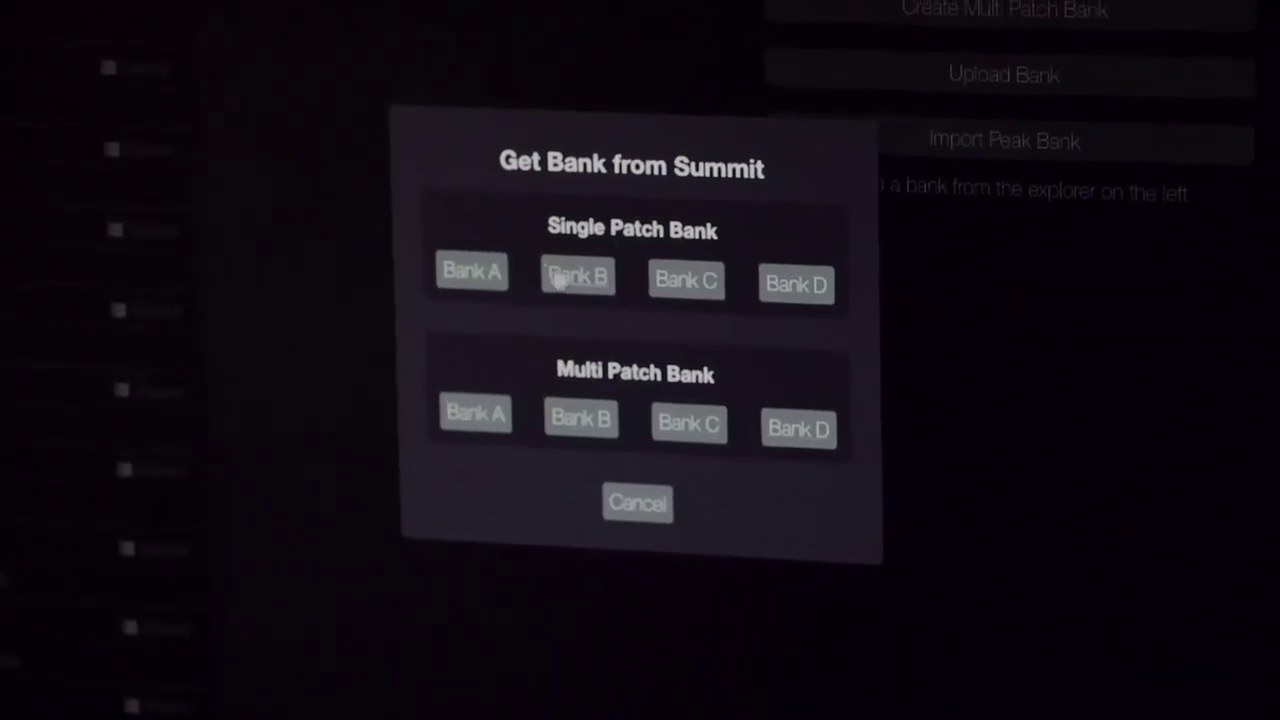
pyautogui.click(800, 288)
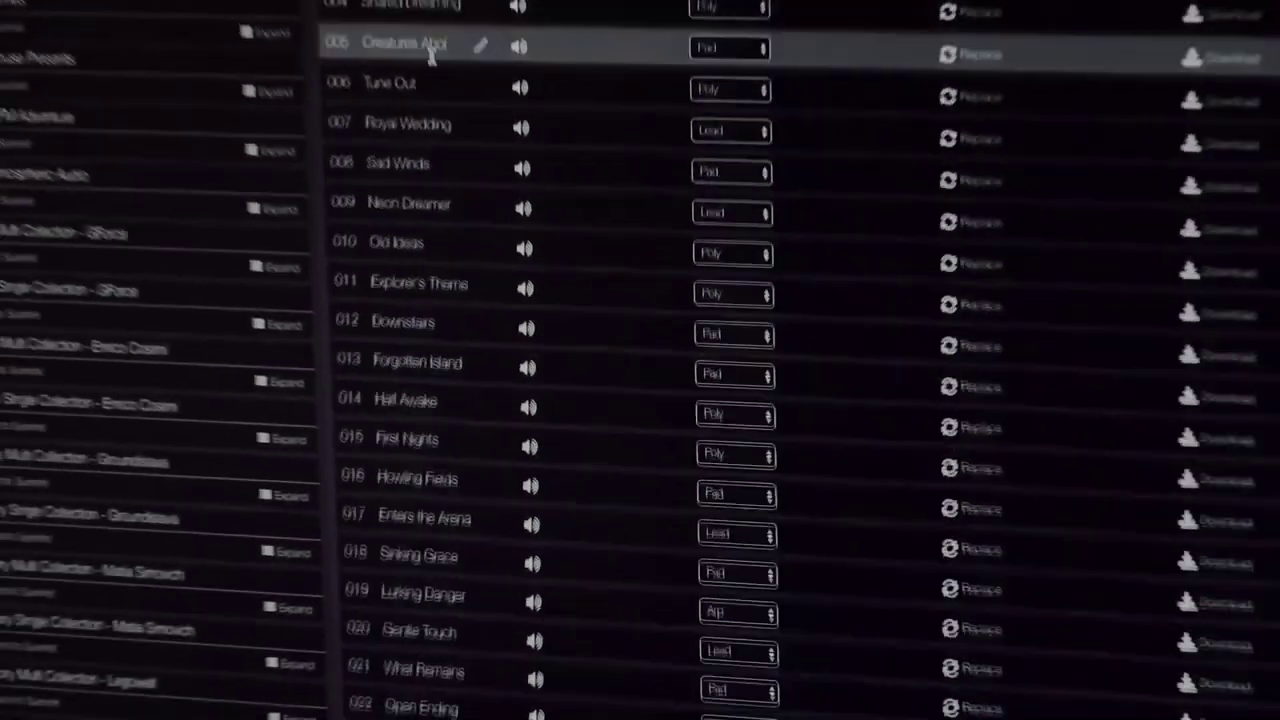
pyautogui.scroll(-5, 480, 50)
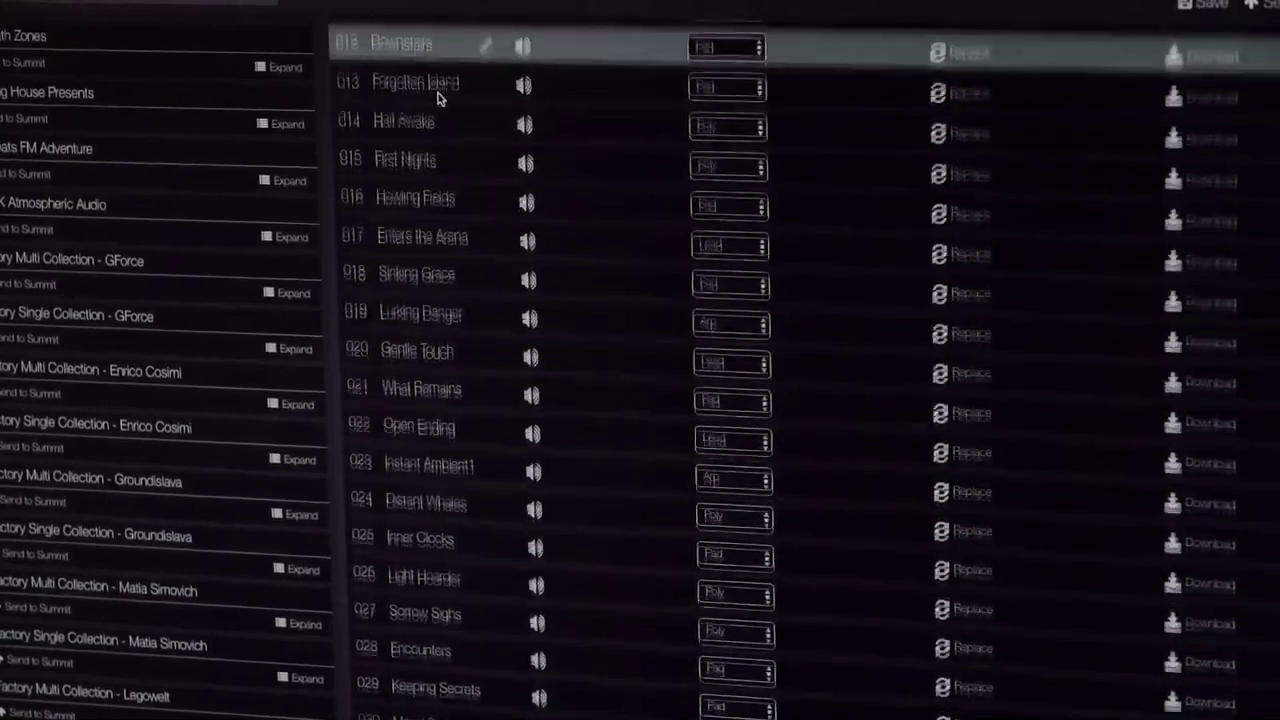
pyautogui.scroll(-5, 437, 97)
pyautogui.scroll(-7, 436, 91)
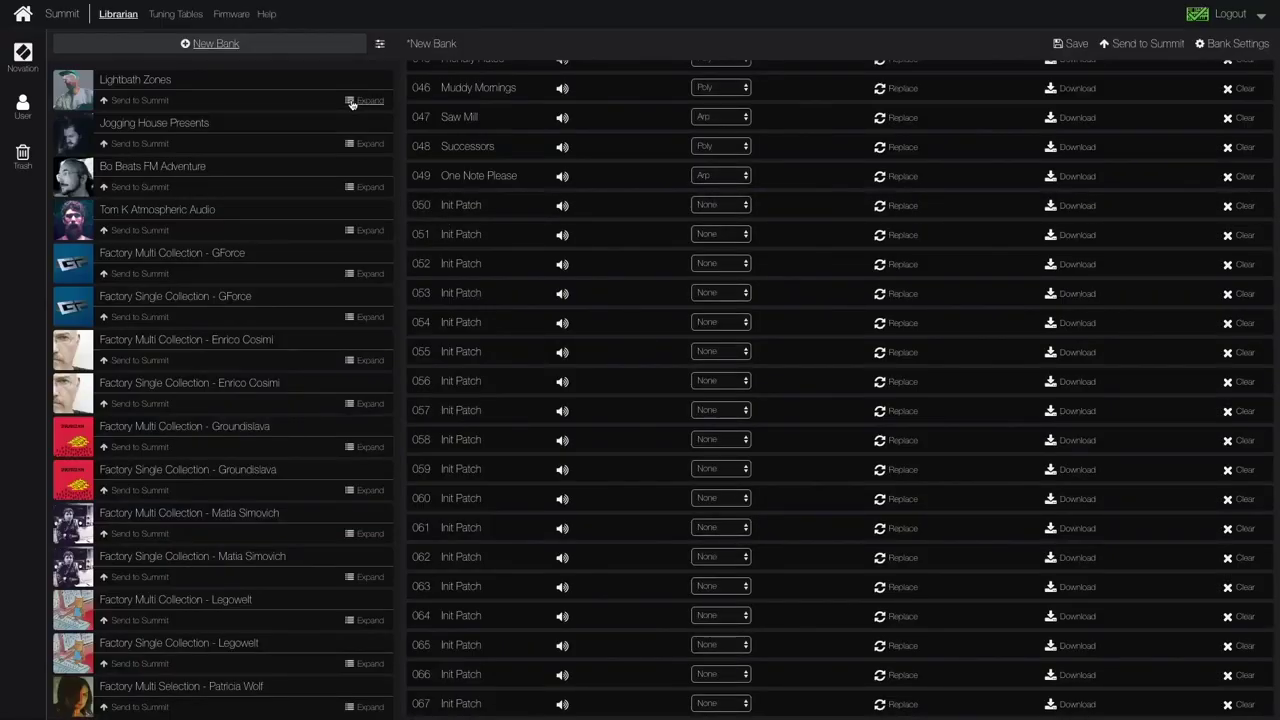
# Fill slots 050 to 052 with Right Place, Math is Music and Spectral Cloaks from Lightbath Zones, and send the bank to Bank D
pyautogui.click(351, 104)
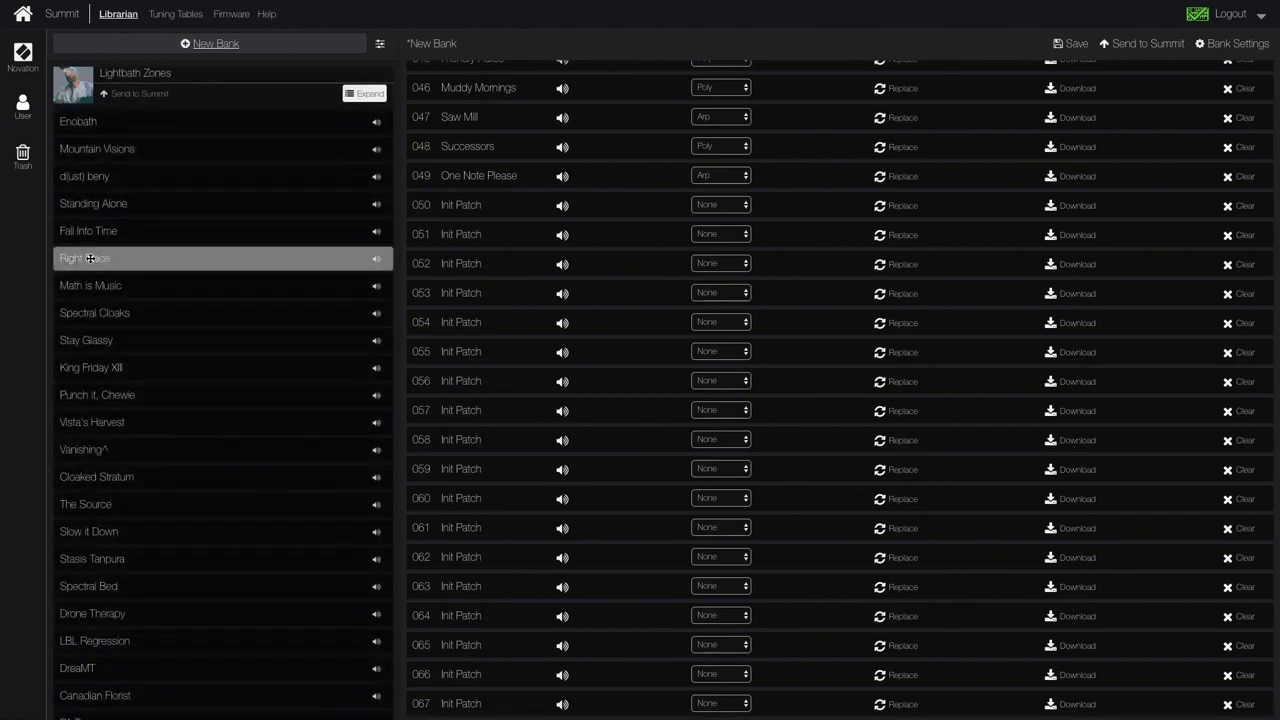
pyautogui.moveTo(90, 258); pyautogui.dragTo(463, 208)
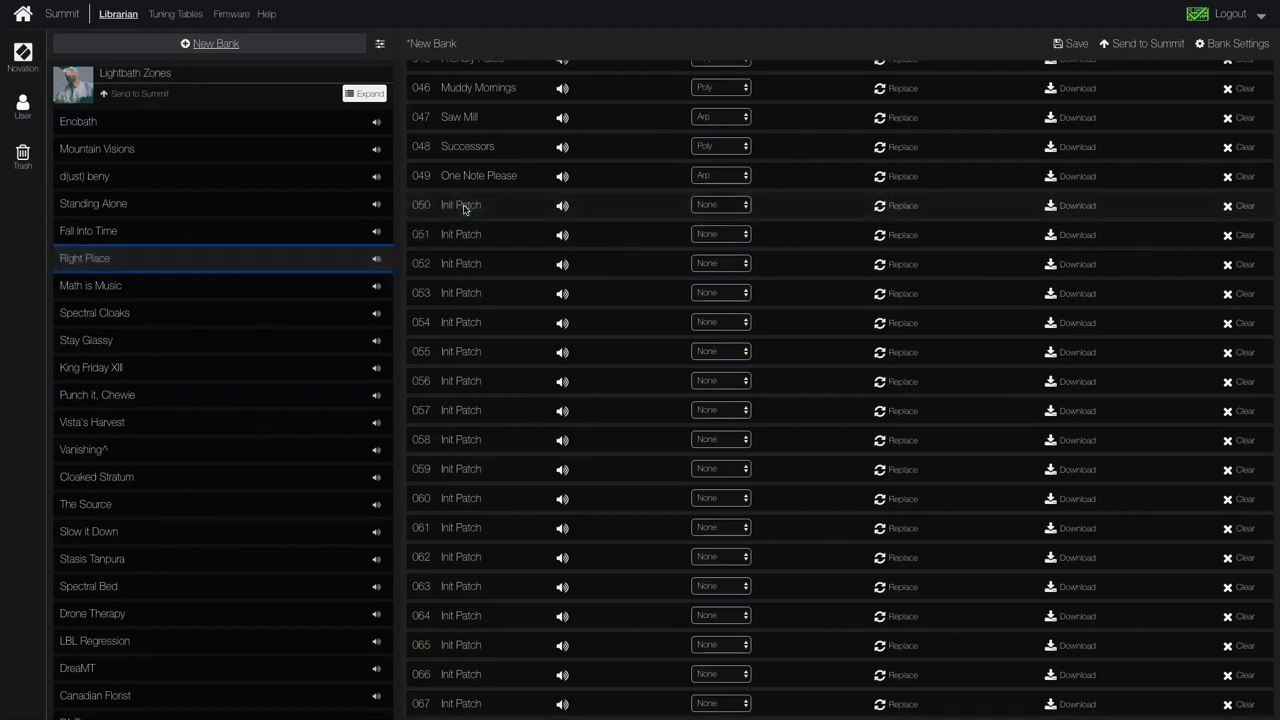
pyautogui.moveTo(106, 287); pyautogui.dragTo(460, 234)
pyautogui.moveTo(117, 332); pyautogui.dragTo(449, 265)
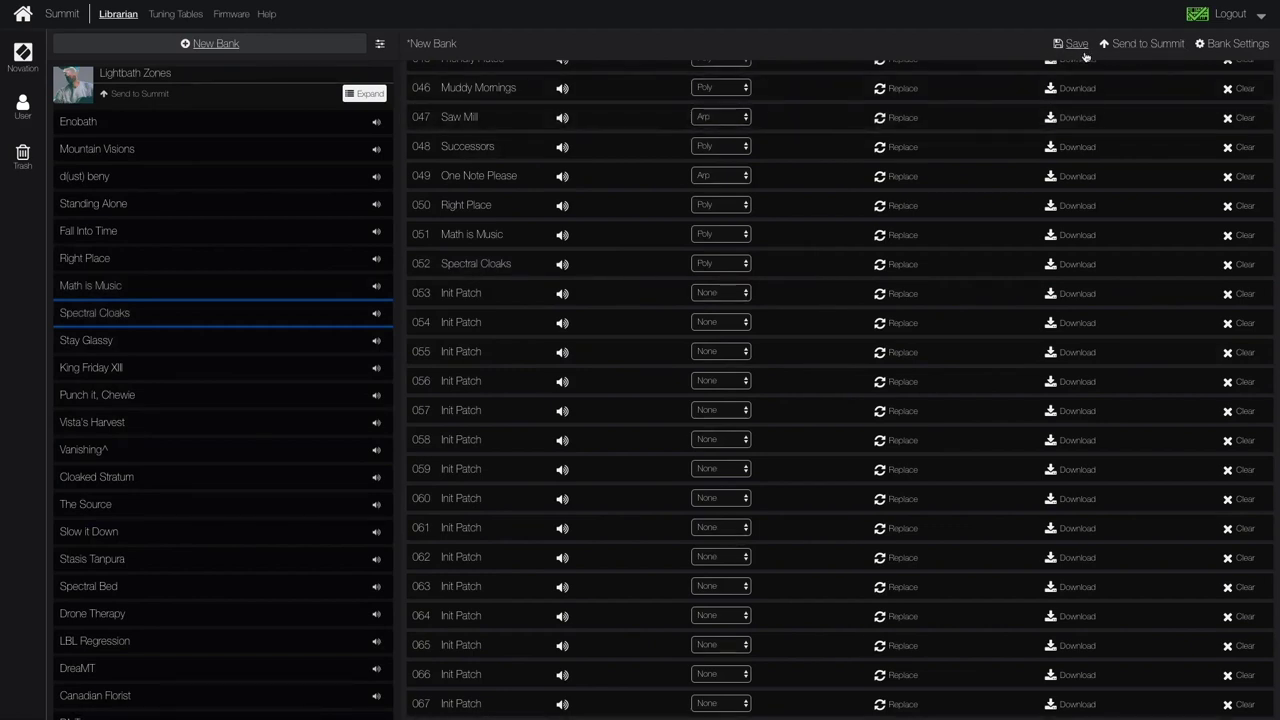
pyautogui.click(1150, 44)
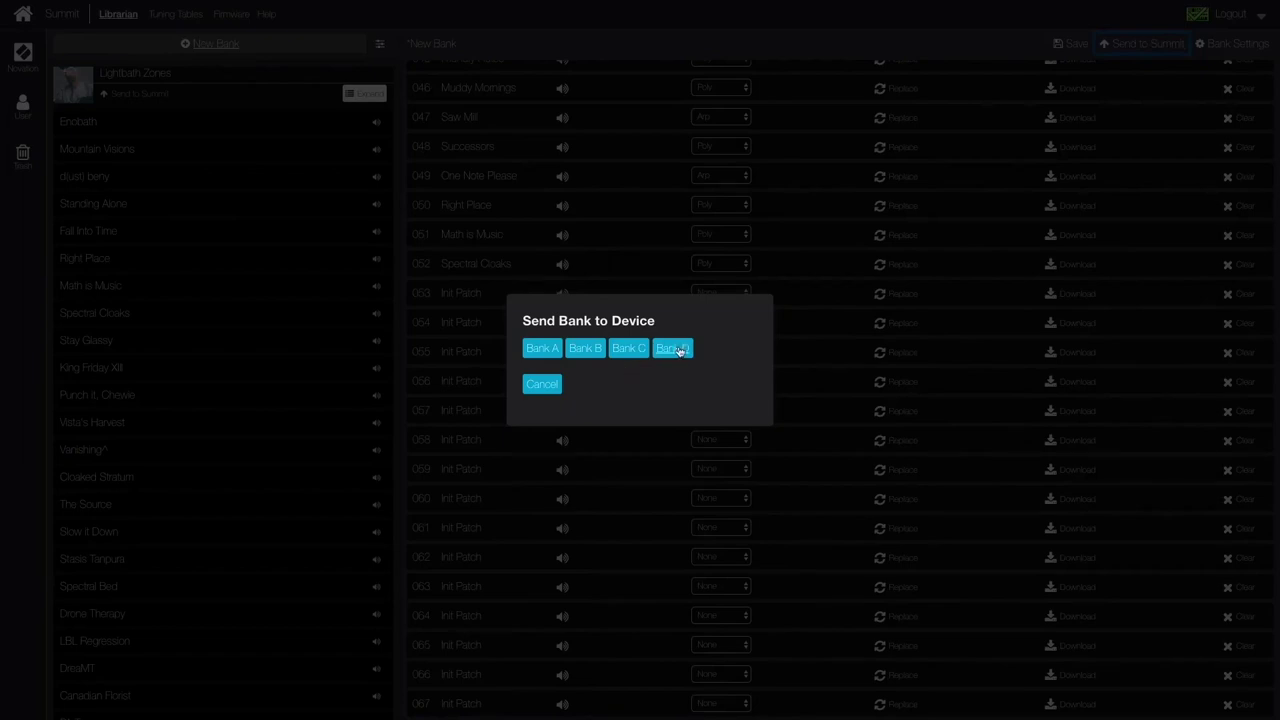
pyautogui.click(674, 349)
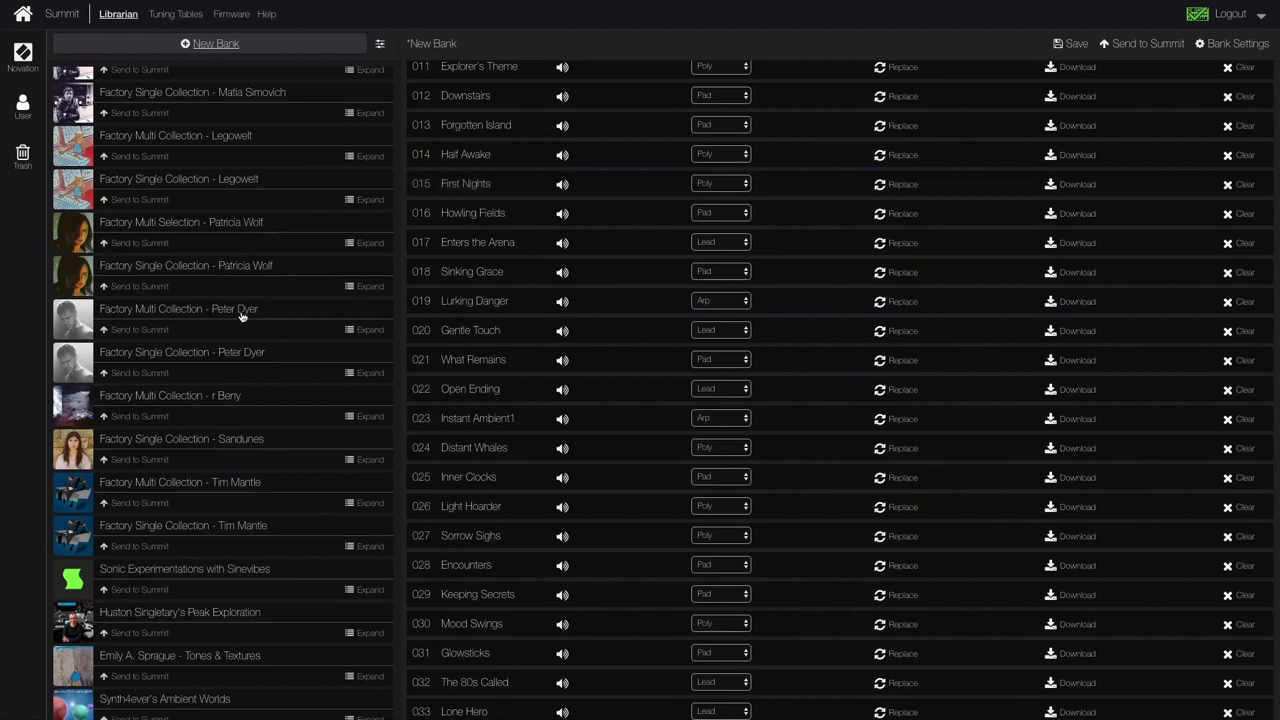
# Open and expand Factory Multi Collection - Peter Dyer, and send it to Bank D on the Summit
pyautogui.click(155, 313)
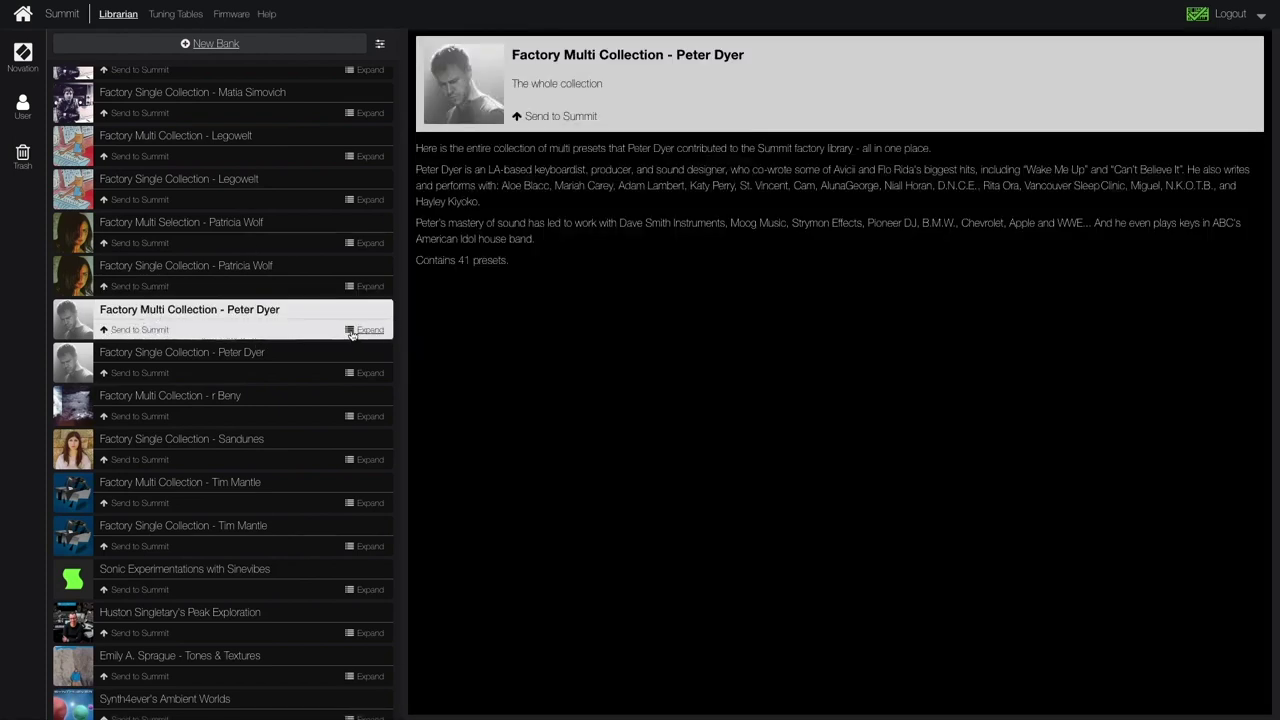
pyautogui.click(364, 329)
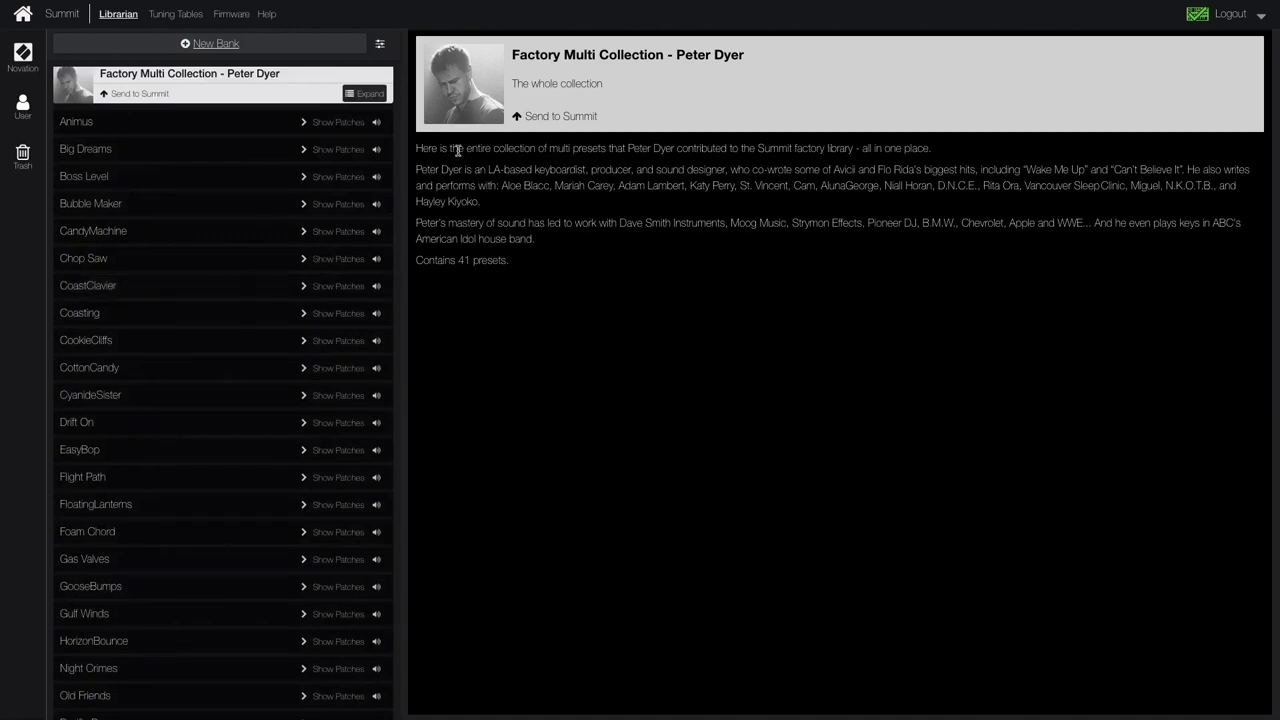
pyautogui.click(145, 93)
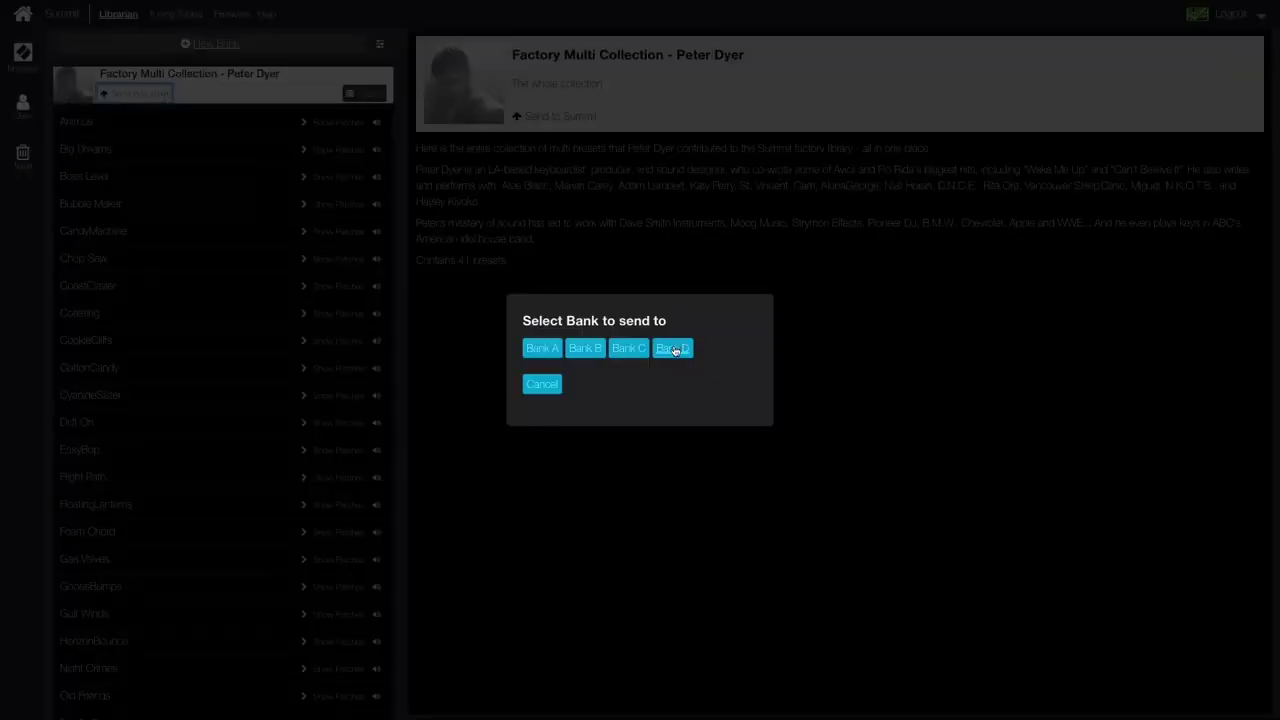
pyautogui.click(674, 349)
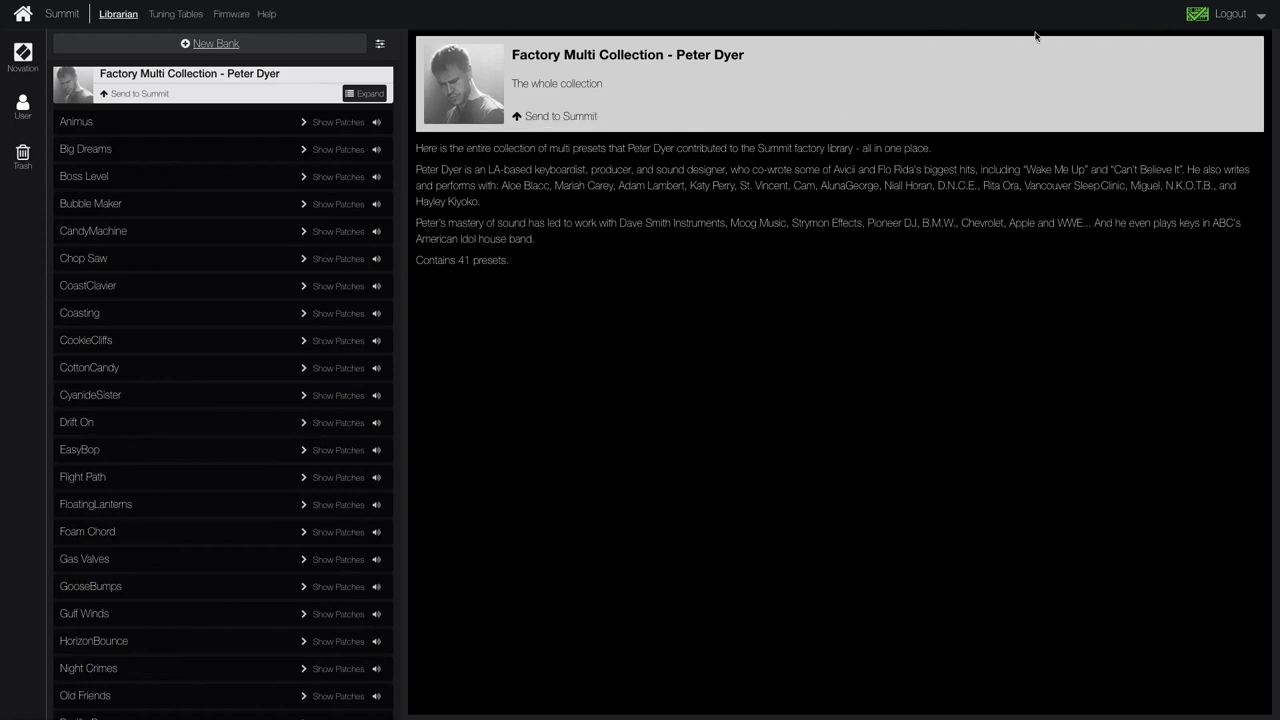
# Load Multi Patch Bank D from the Summit and show the patches inside the Animus multi
pyautogui.click(101, 19)
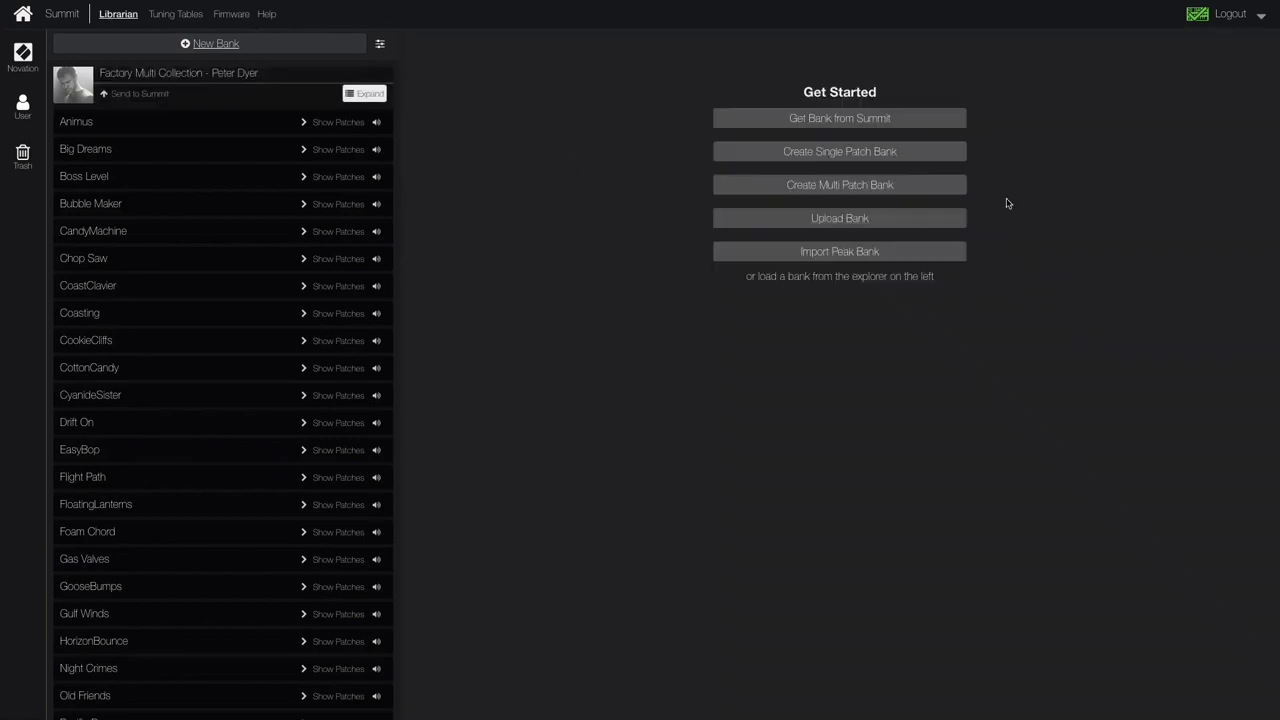
pyautogui.click(887, 120)
pyautogui.click(731, 408)
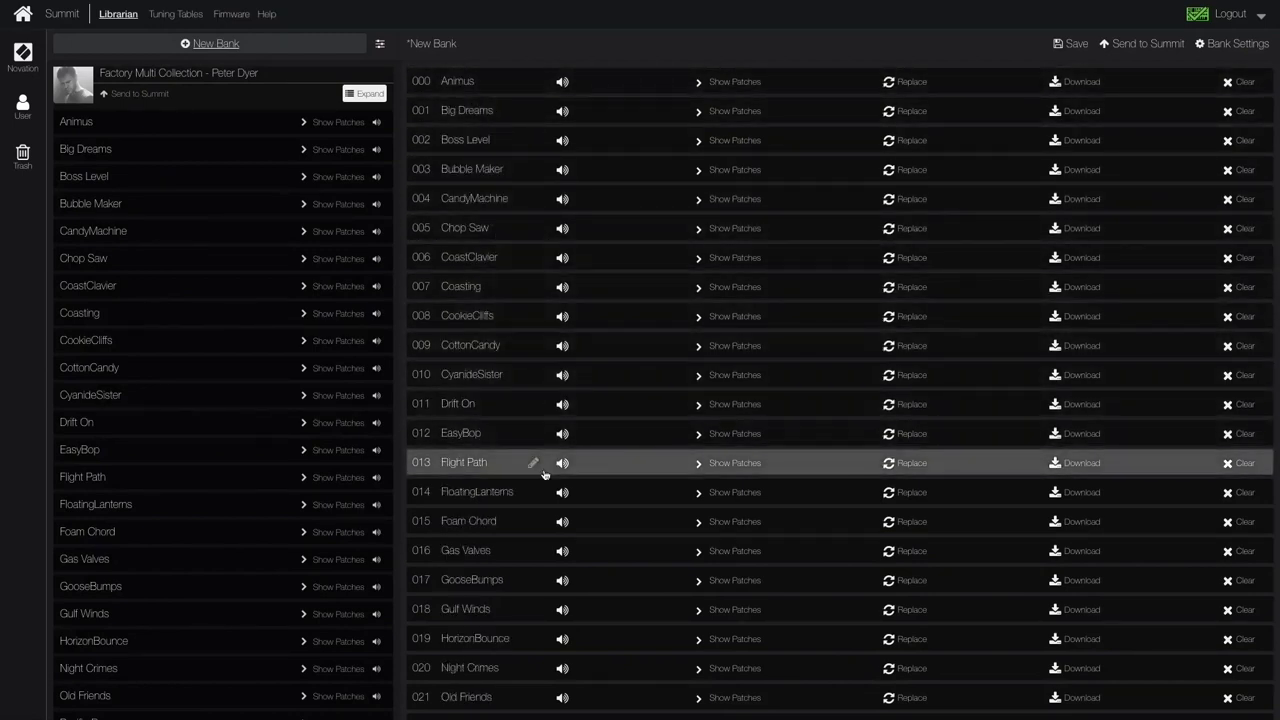
pyautogui.click(700, 84)
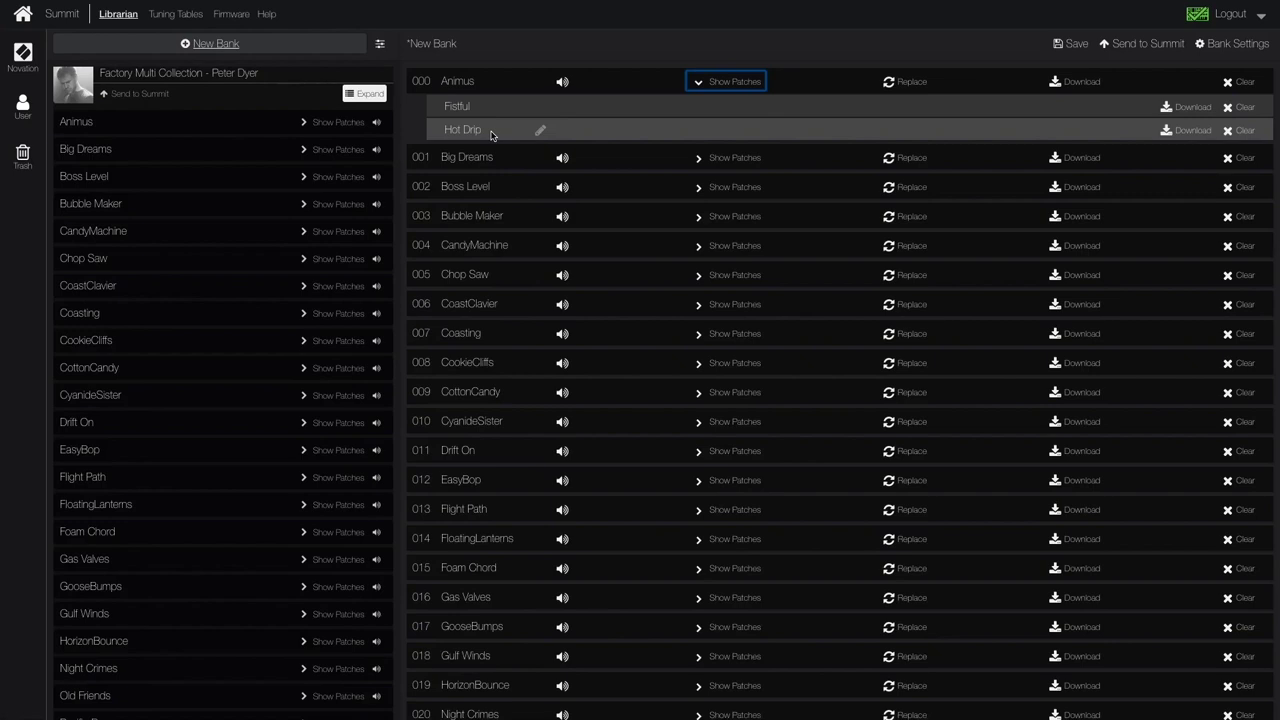
# Filter the bank explorer to hide the Novation banks and view the user banks, toggling the trash filter as well
pyautogui.click(335, 176)
pyautogui.scroll(4, 335, 166)
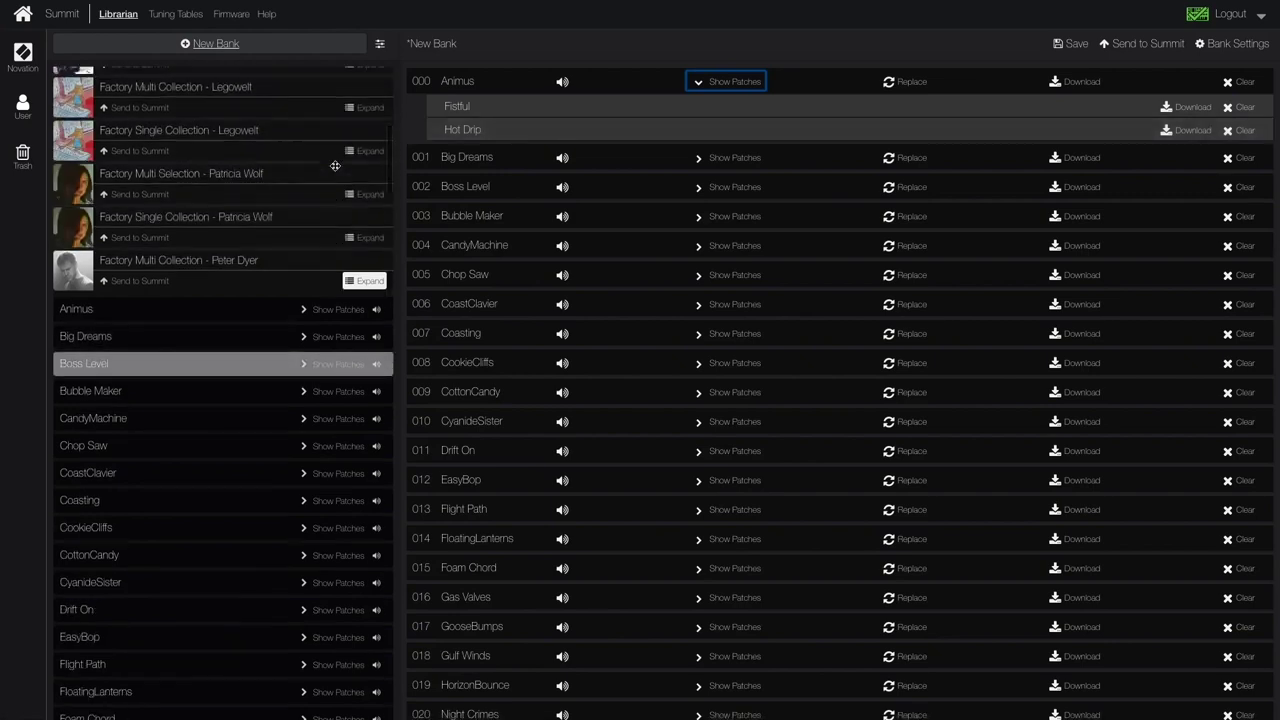
pyautogui.scroll(5, 335, 166)
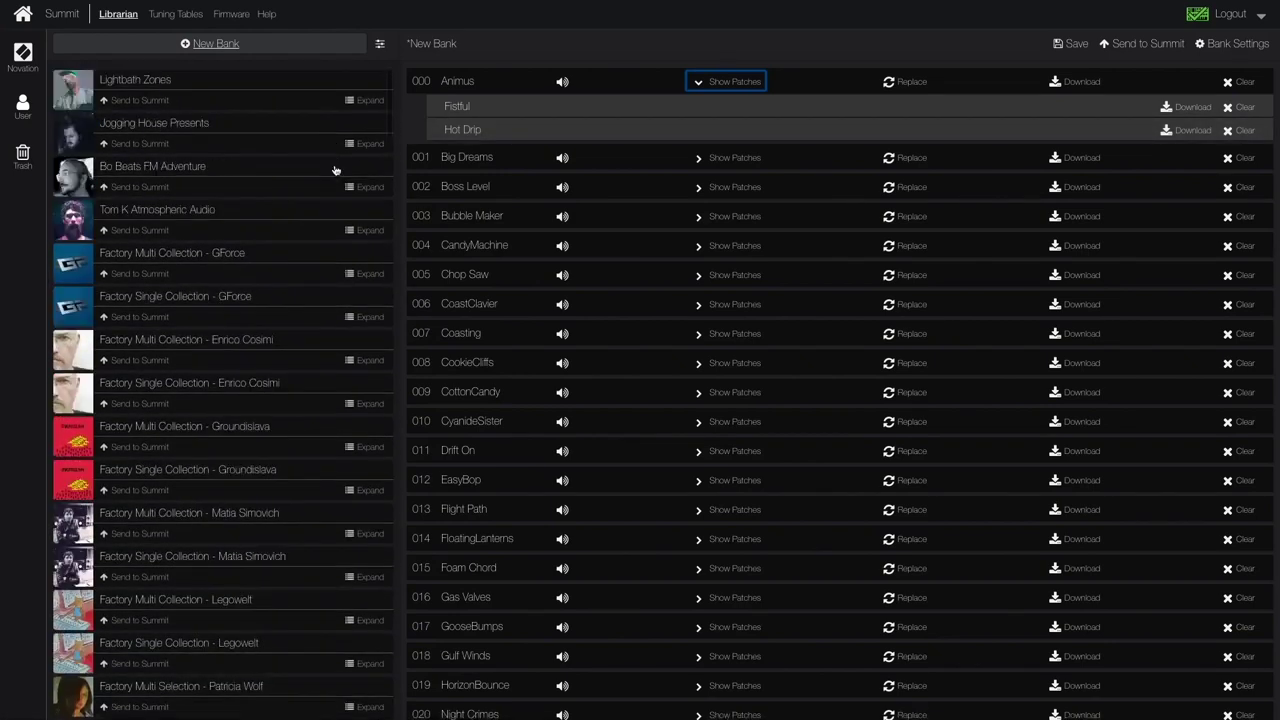
pyautogui.click(22, 104)
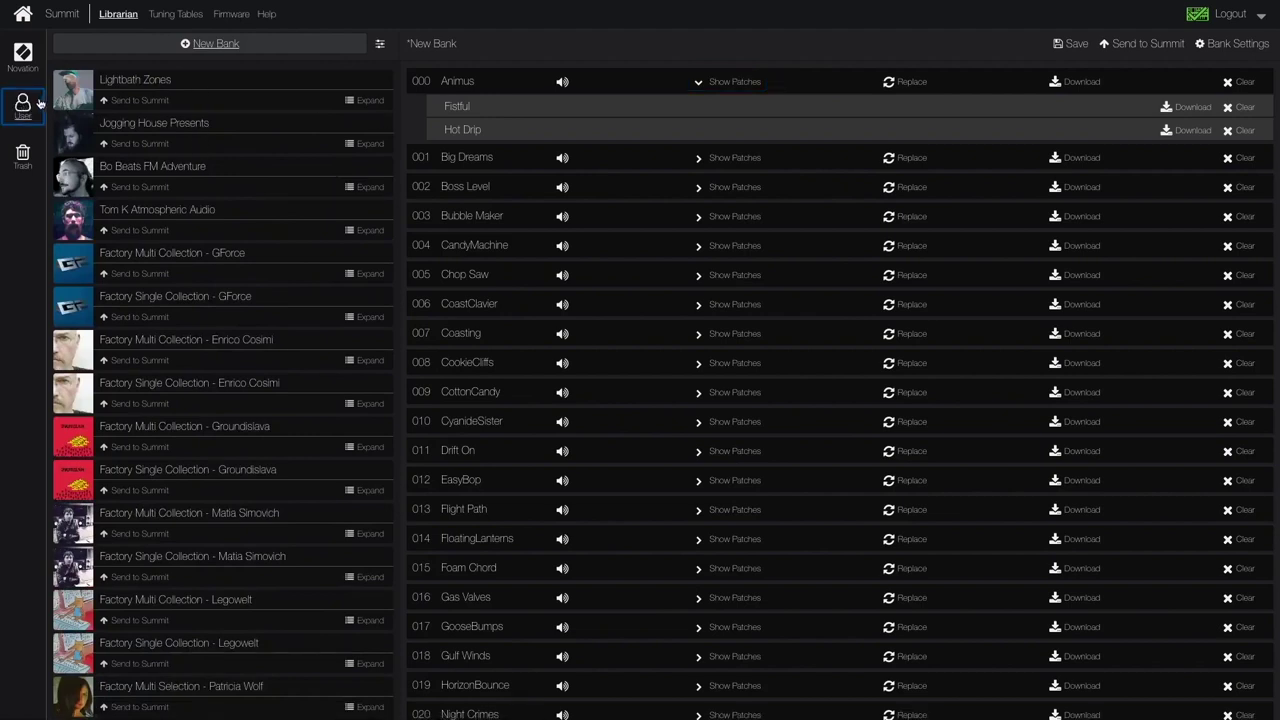
pyautogui.click(22, 54)
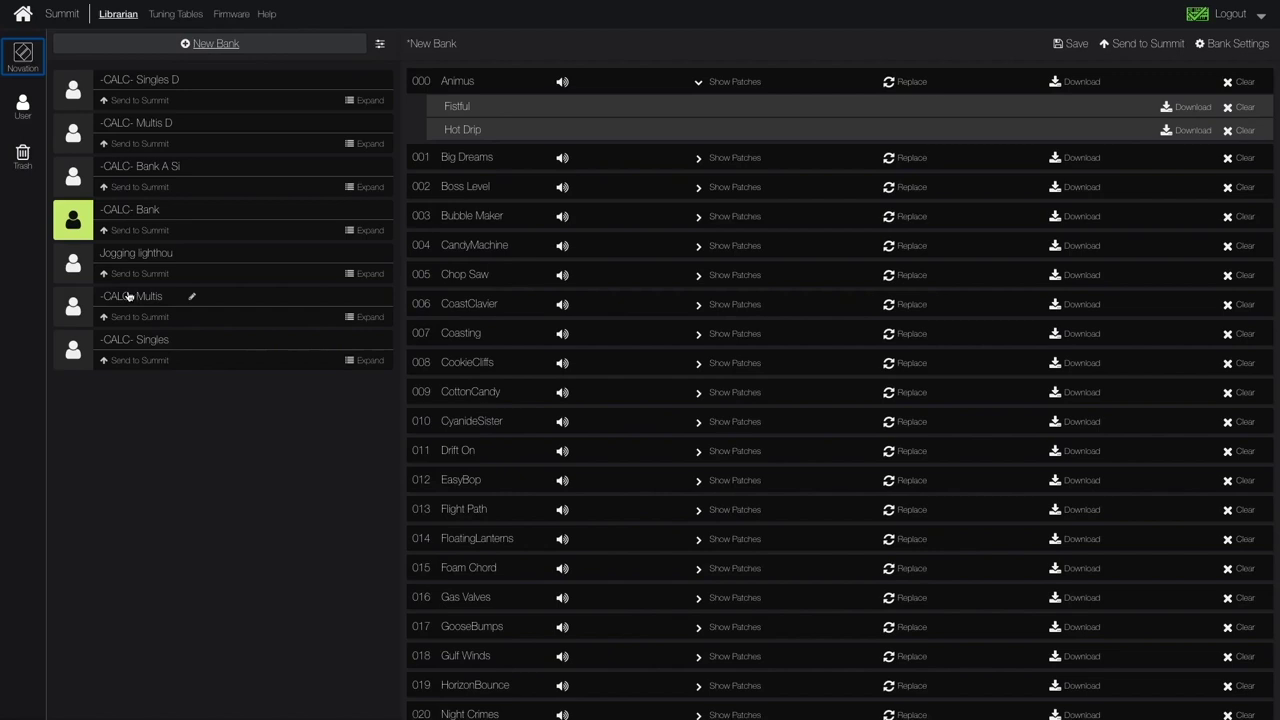
pyautogui.click(40, 153)
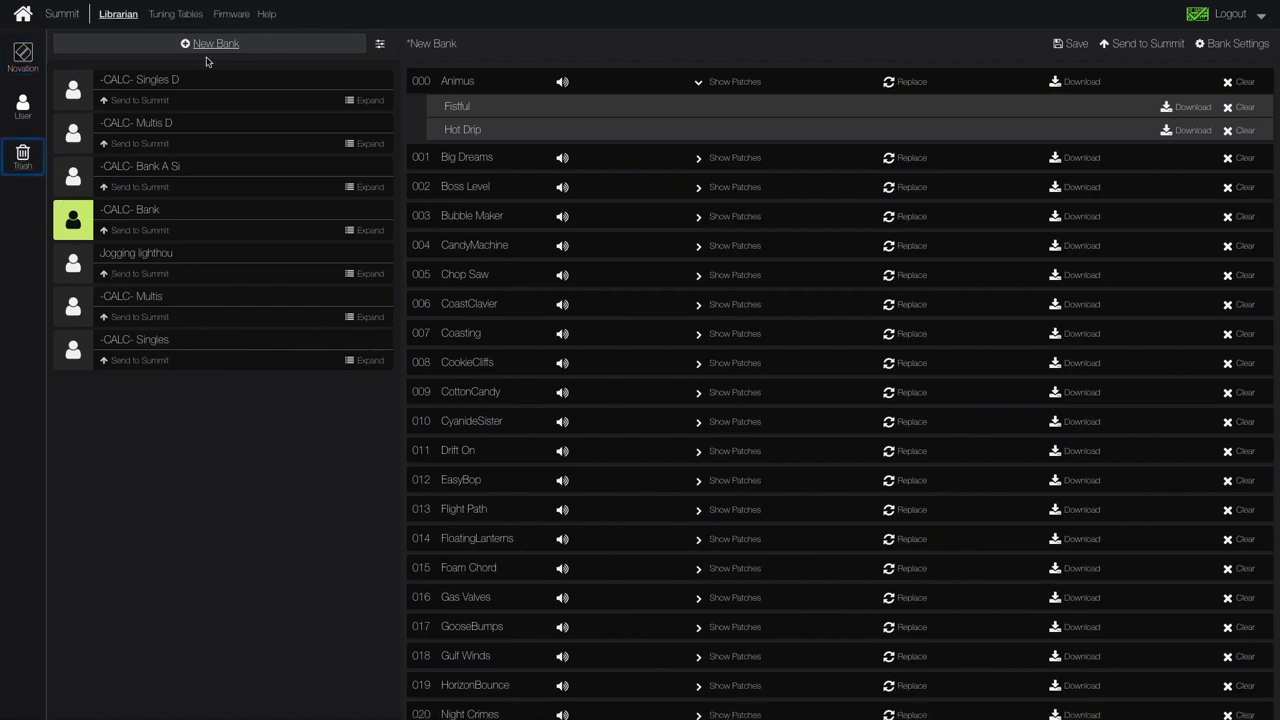
# Leave the unsaved bank and open the firmware page to check the Summit's firmware status
pyautogui.click(234, 15)
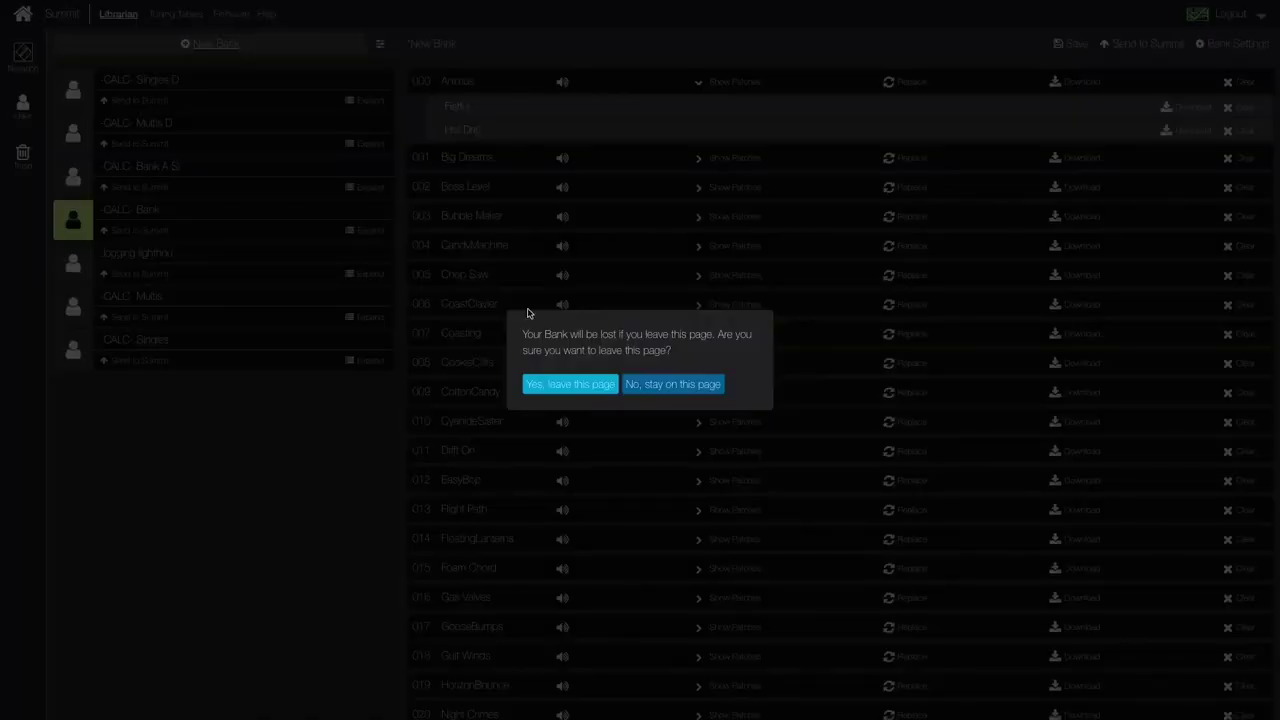
pyautogui.click(590, 390)
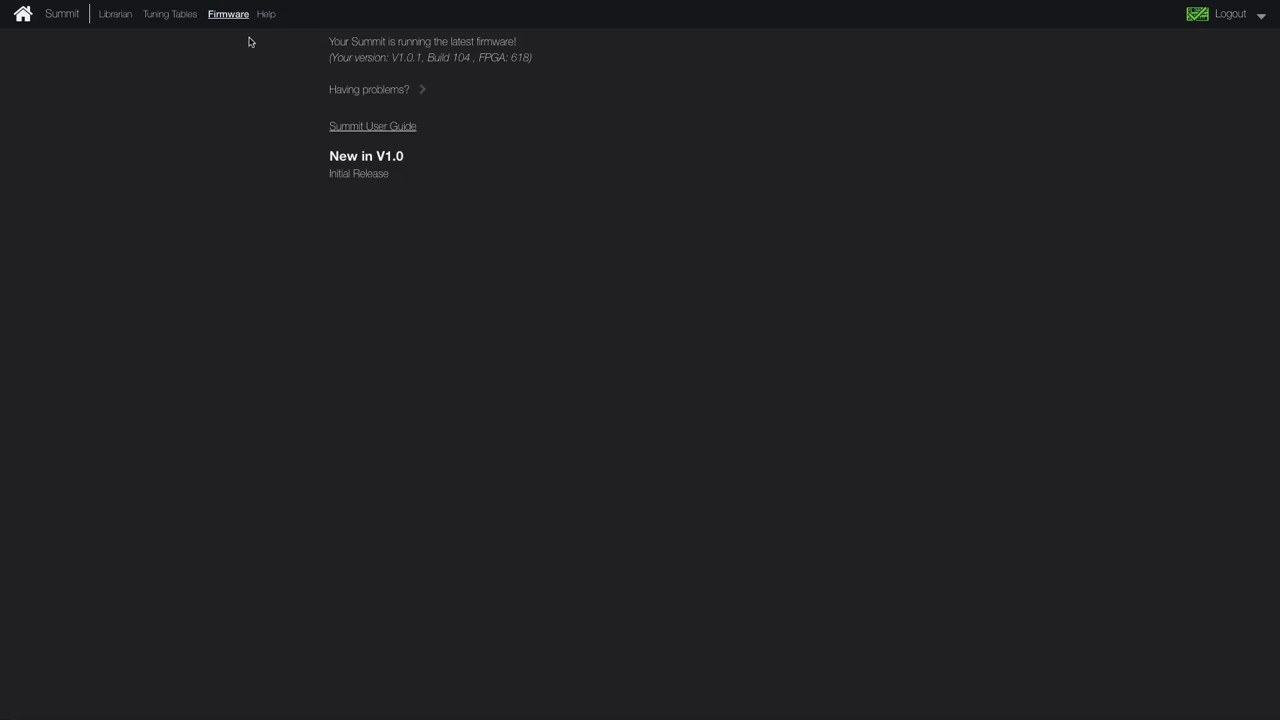
# Open the tuning tables page and look through the table slots that can be overwritten
pyautogui.click(161, 14)
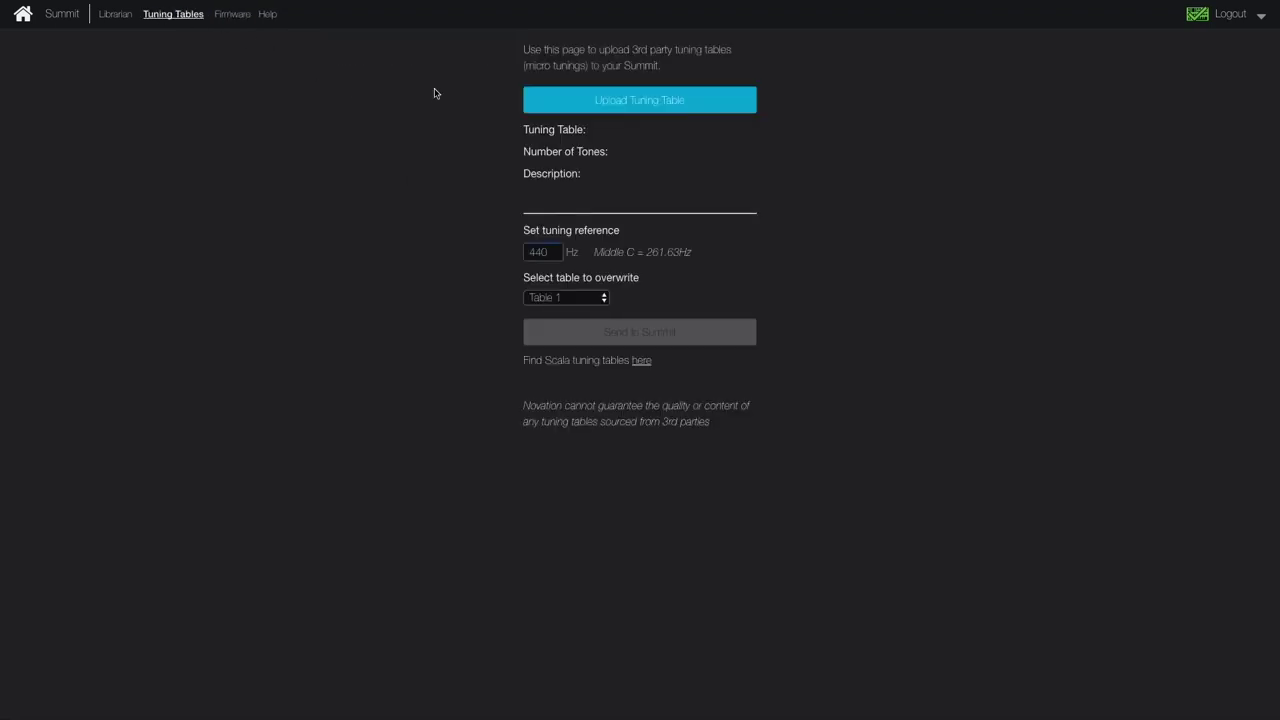
pyautogui.click(558, 296)
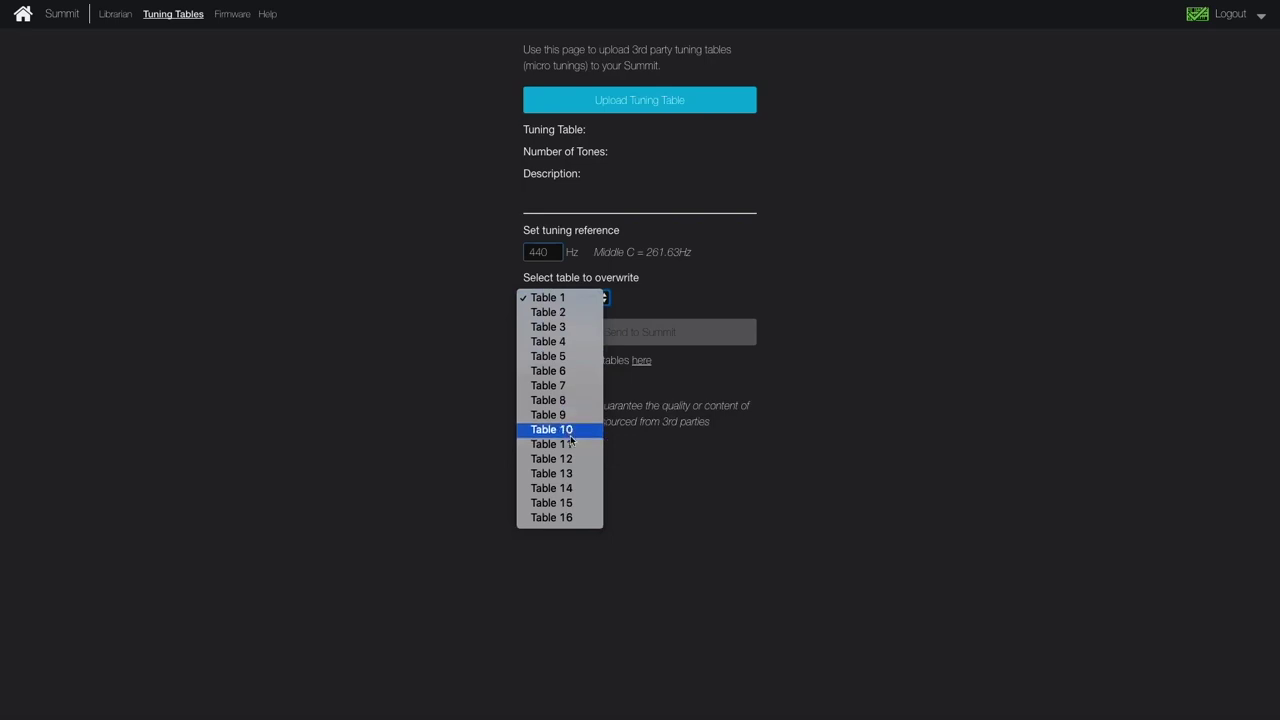
pyautogui.click(713, 296)
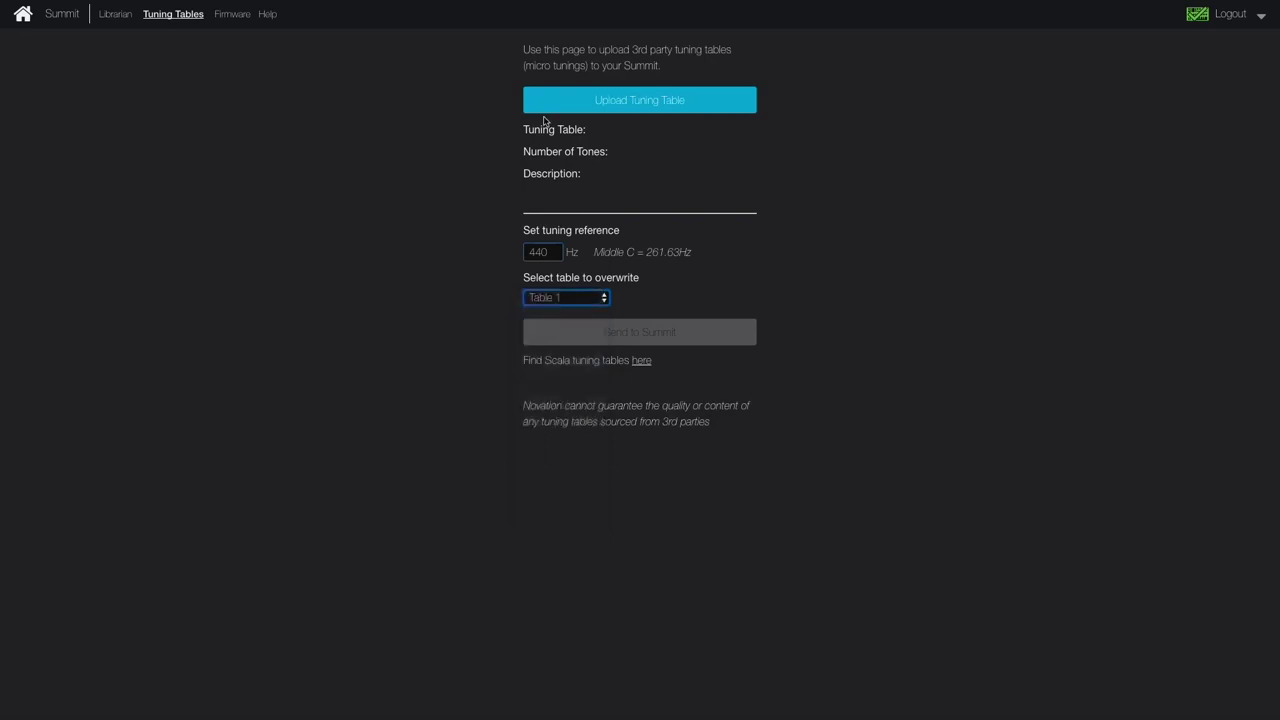
# Upload the Scala file elevenplus.scl from the scl folder and send it to the Summit as tuning Table 1
pyautogui.click(628, 101)
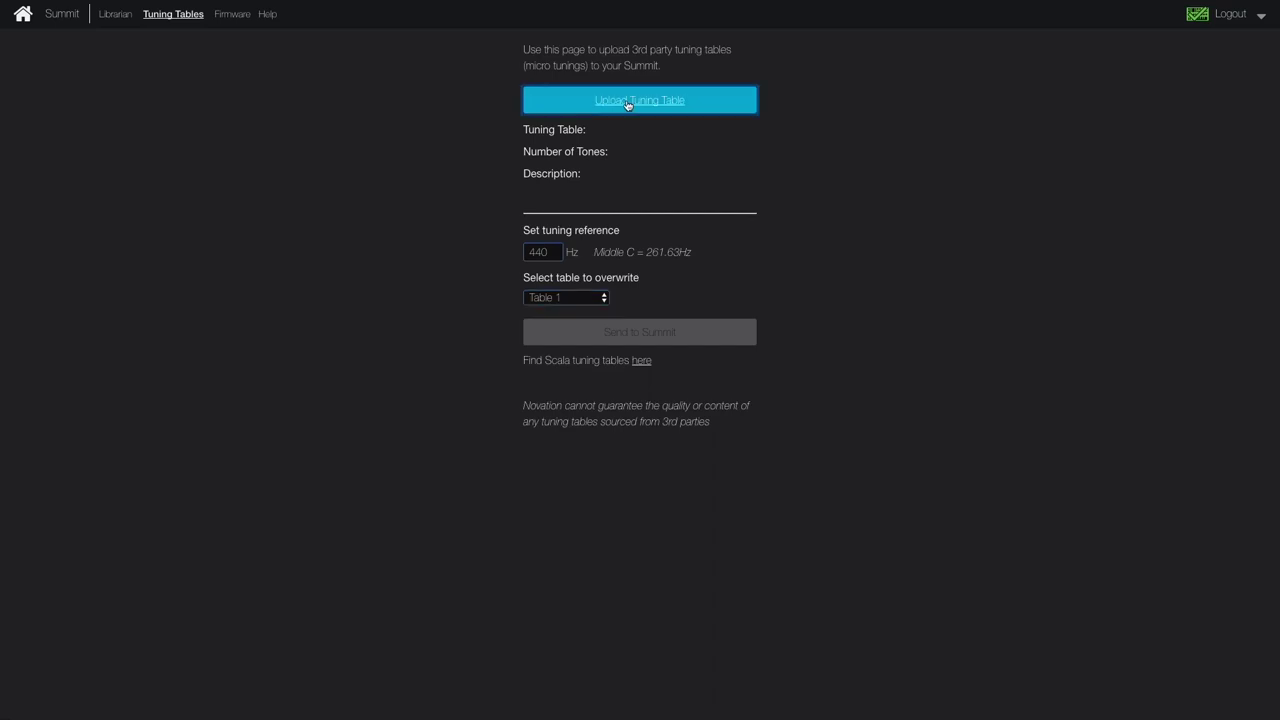
pyautogui.scroll(-15, 557, 116)
pyautogui.scroll(-15, 557, 116)
pyautogui.scroll(-15, 557, 116)
pyautogui.scroll(-15, 557, 116)
pyautogui.scroll(-15, 557, 116)
pyautogui.scroll(-15, 557, 116)
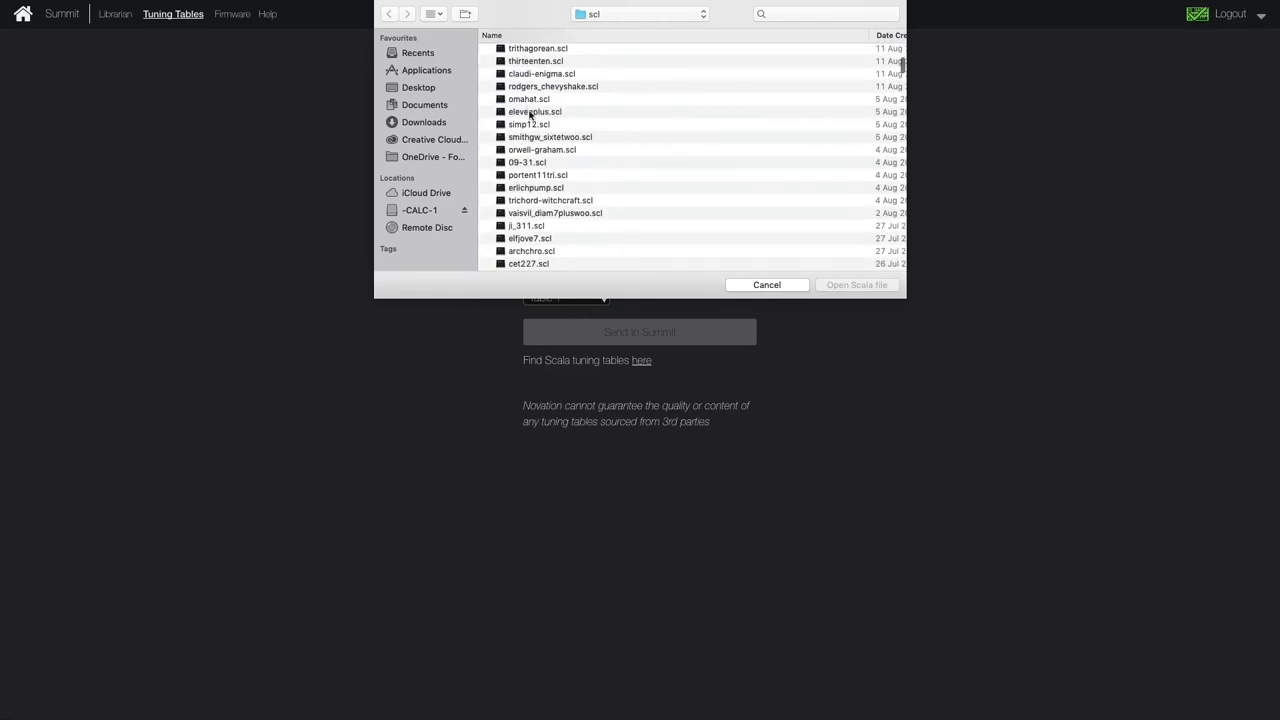
pyautogui.click(533, 113)
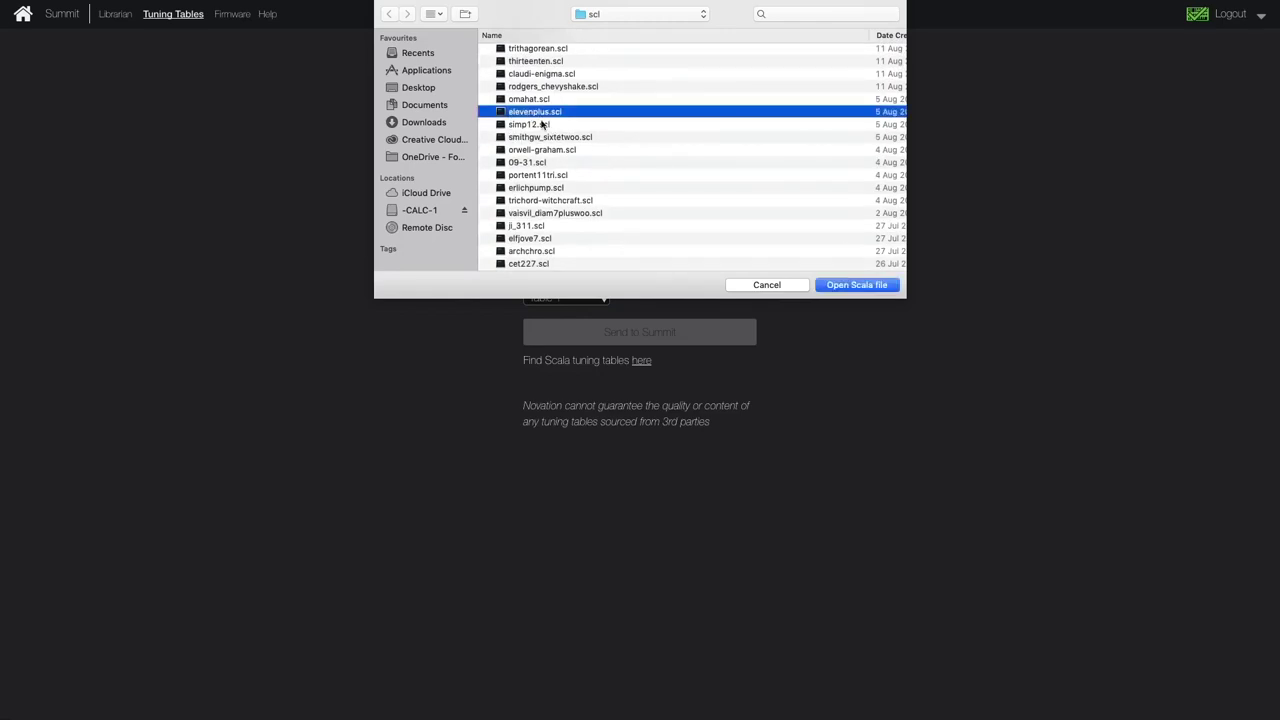
pyautogui.click(848, 287)
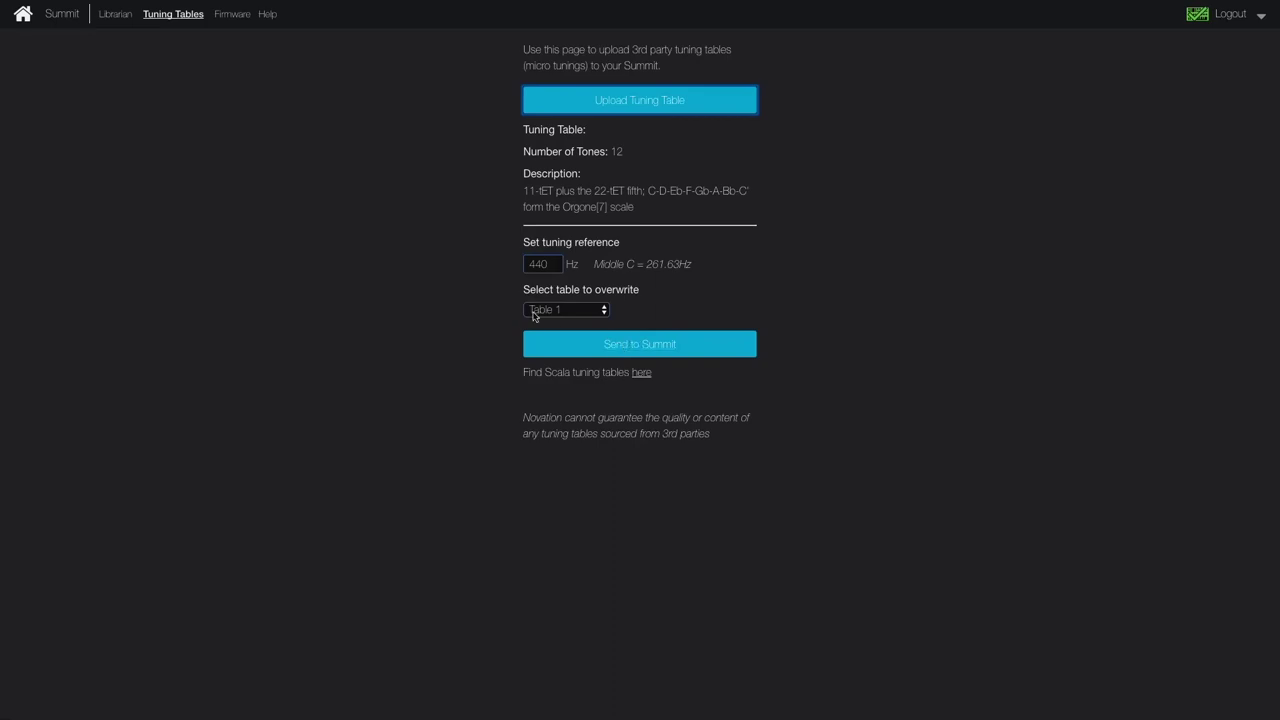
pyautogui.click(640, 345)
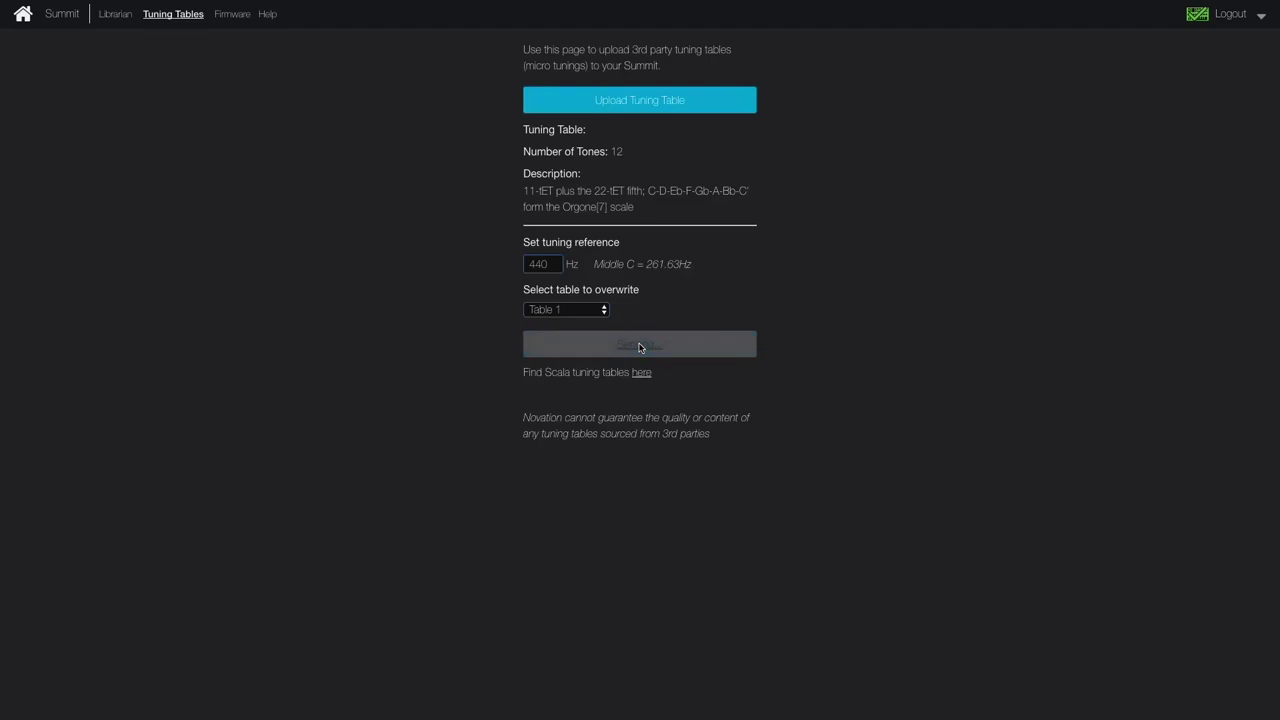